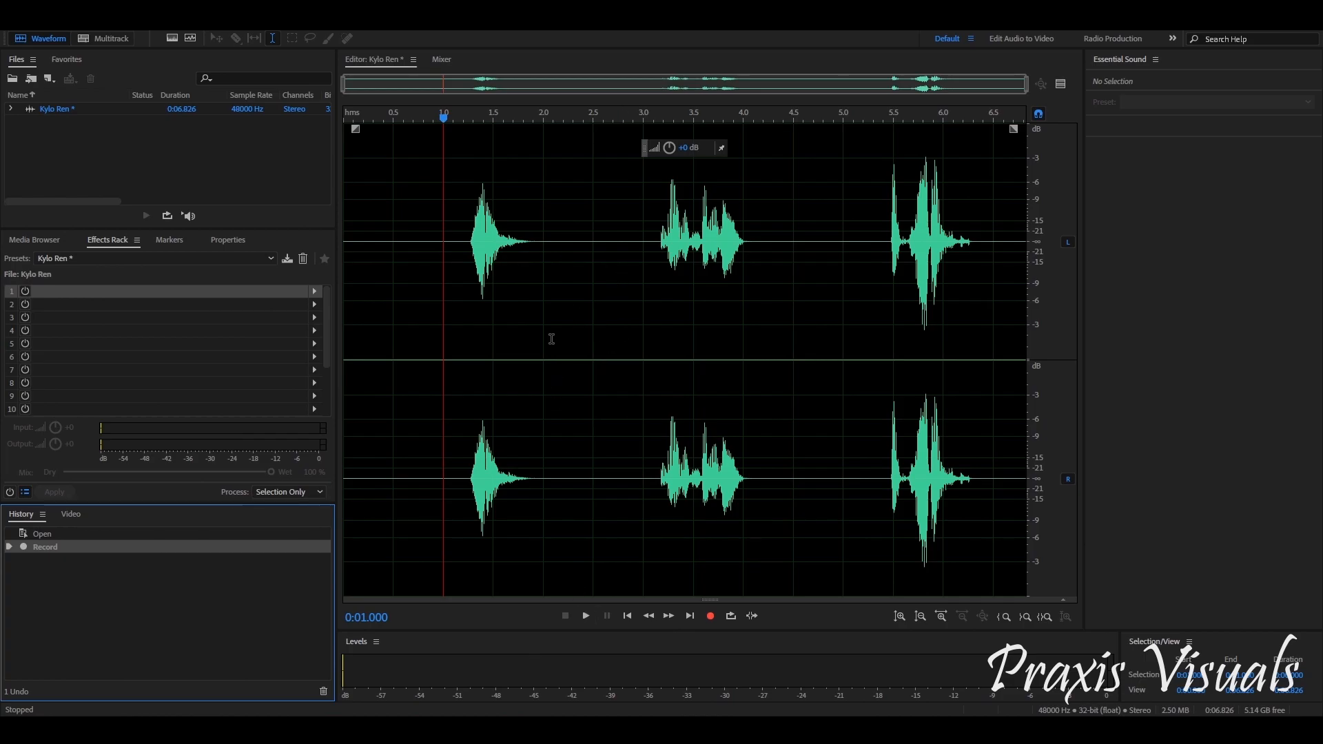
- Play back the unprocessed Kylo Ren voice recording from the one-second mark
click(586, 617)
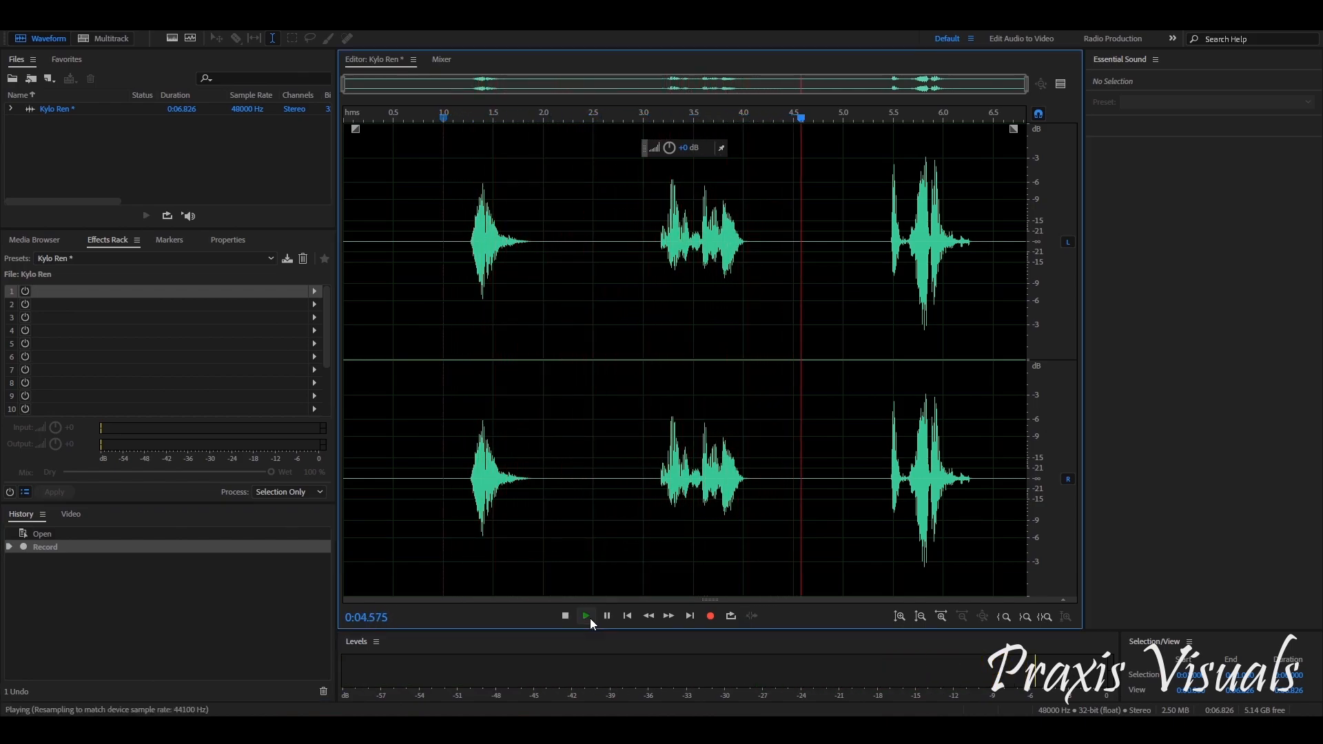
click(591, 623)
key(space)
key(space)
key(space)
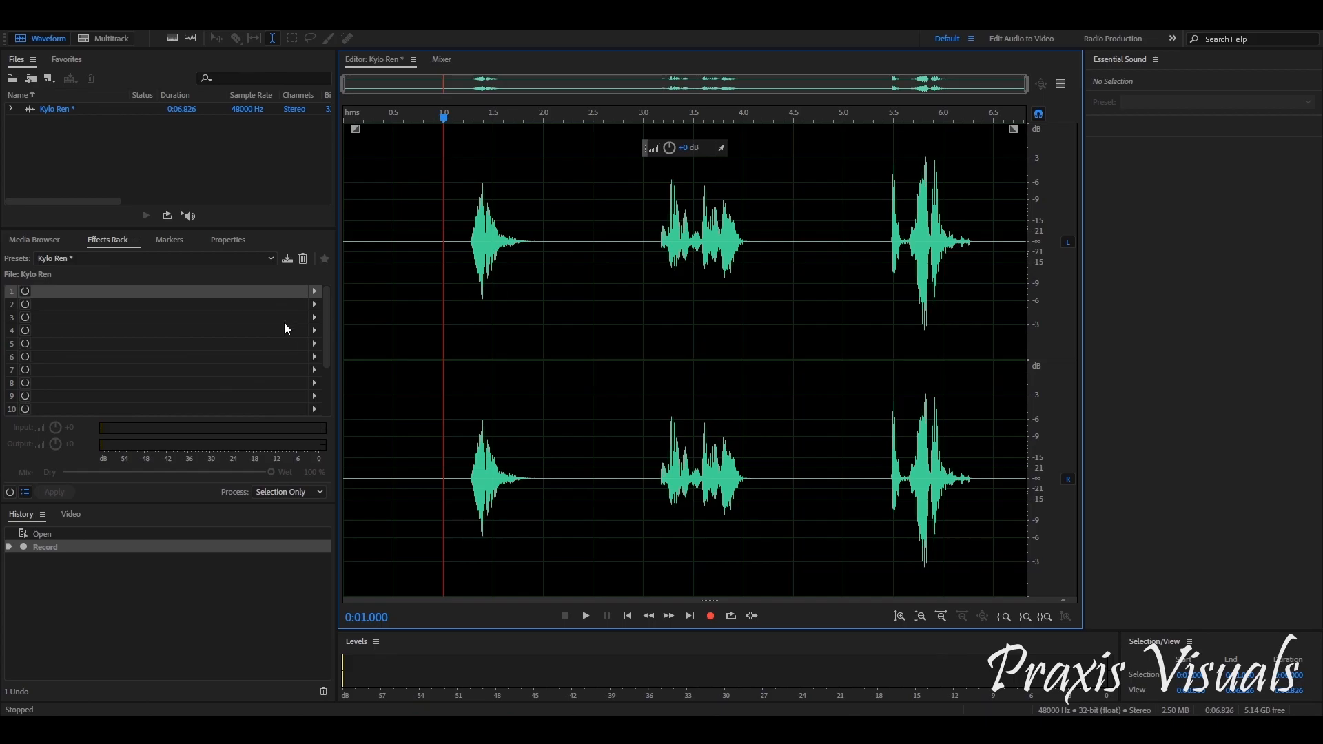
- Add a Pitch Shifter effect in the first rack slot, adjust its semi-tones, and preview the recording
click(245, 292)
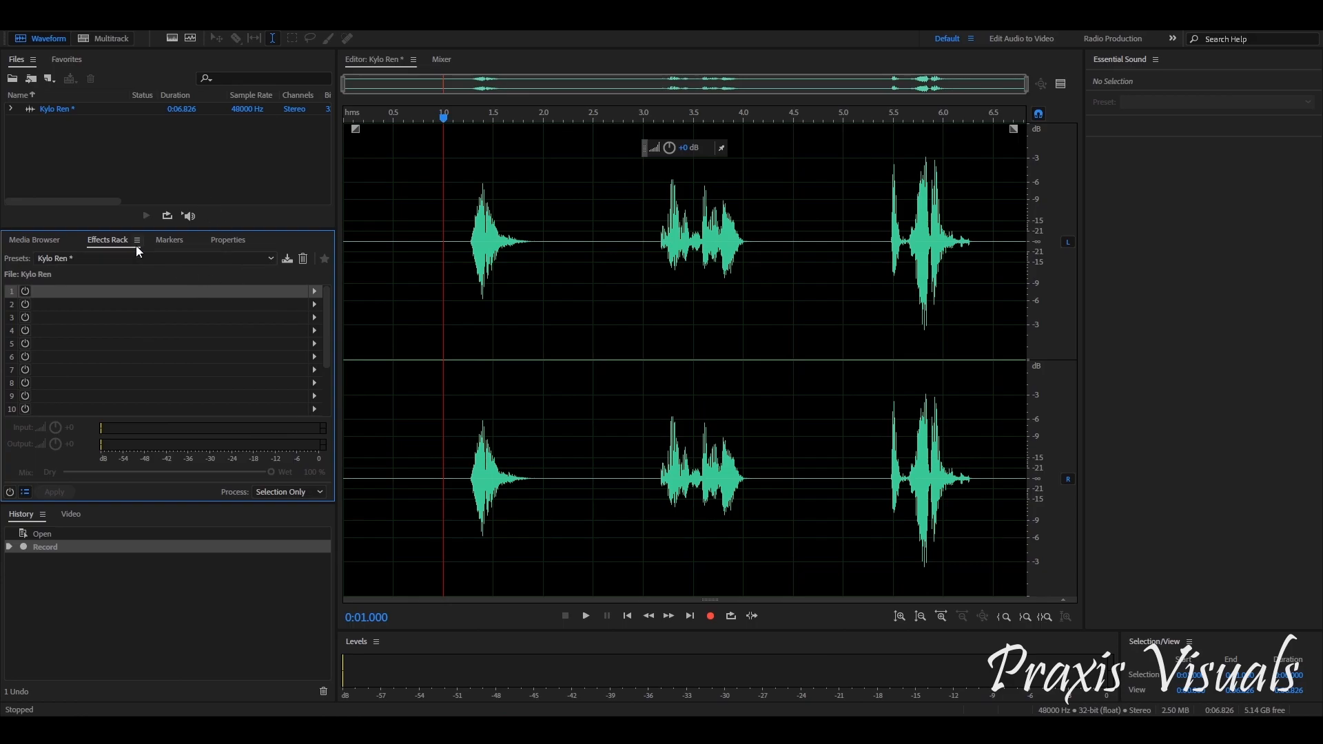
click(312, 291)
mouse_move(407, 463)
click(507, 481)
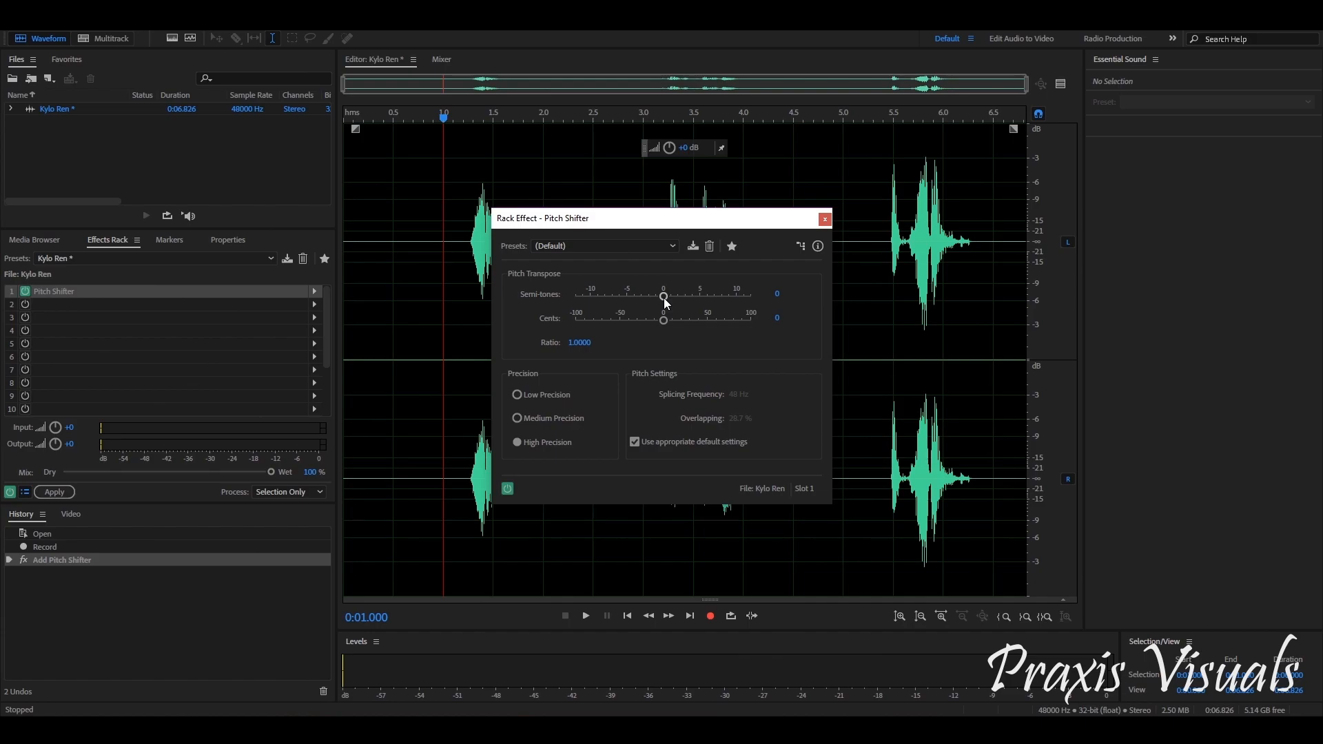
drag(664, 298, 708, 325)
click(824, 220)
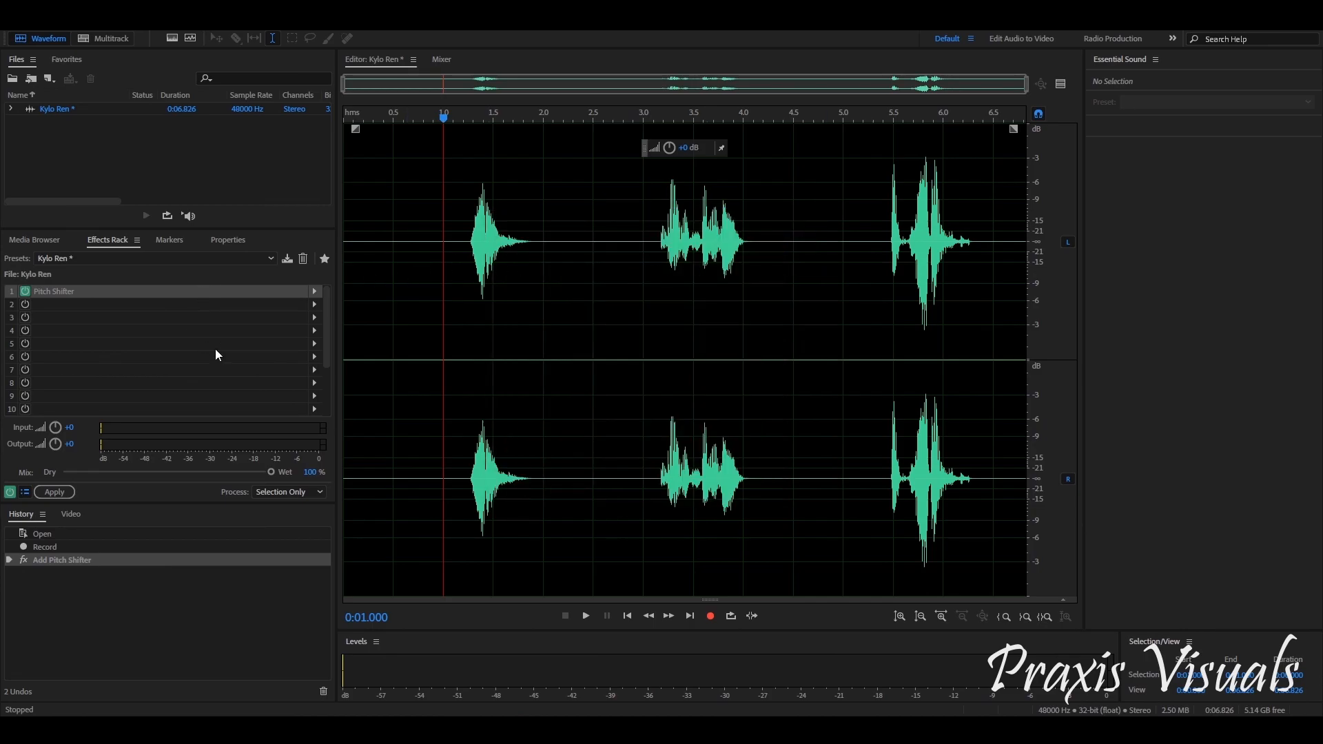
key(space)
- Add a Guitar Suite effect in the second rack slot and set its Retro filter type to Bandpass
click(314, 304)
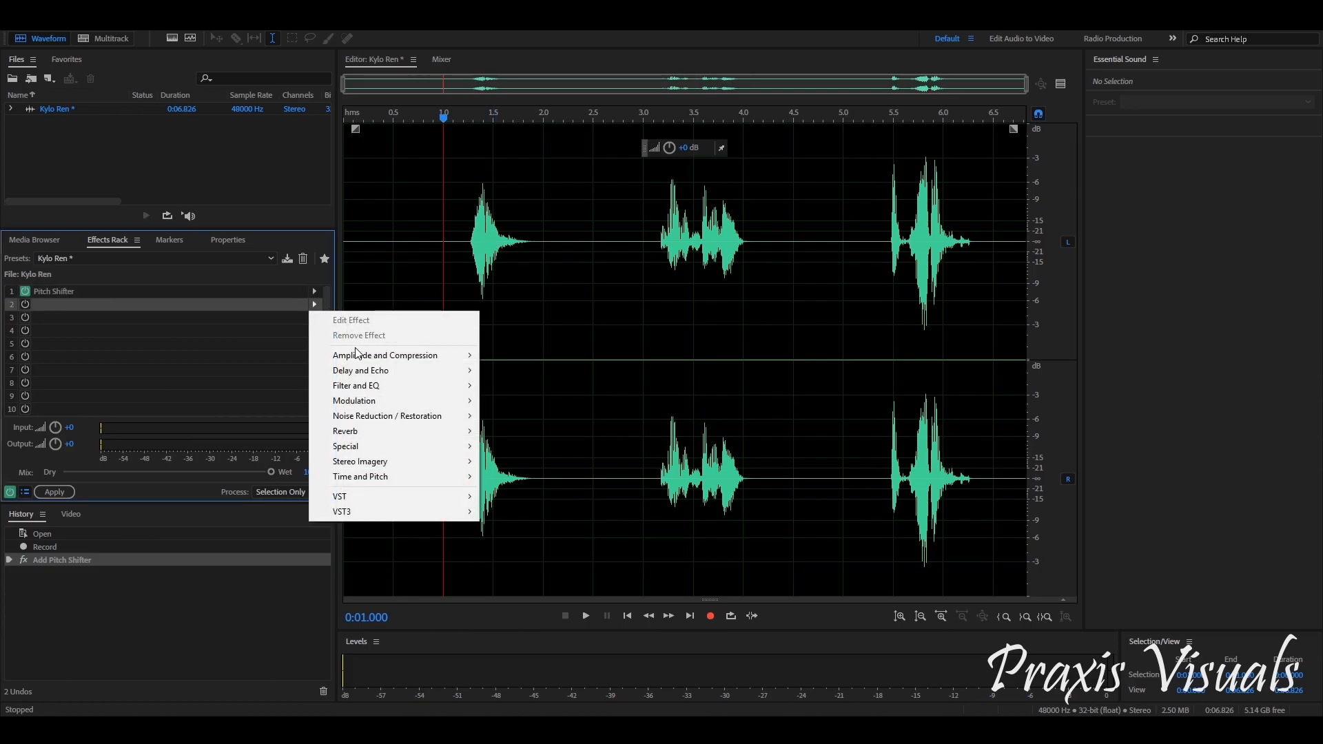
mouse_move(378, 449)
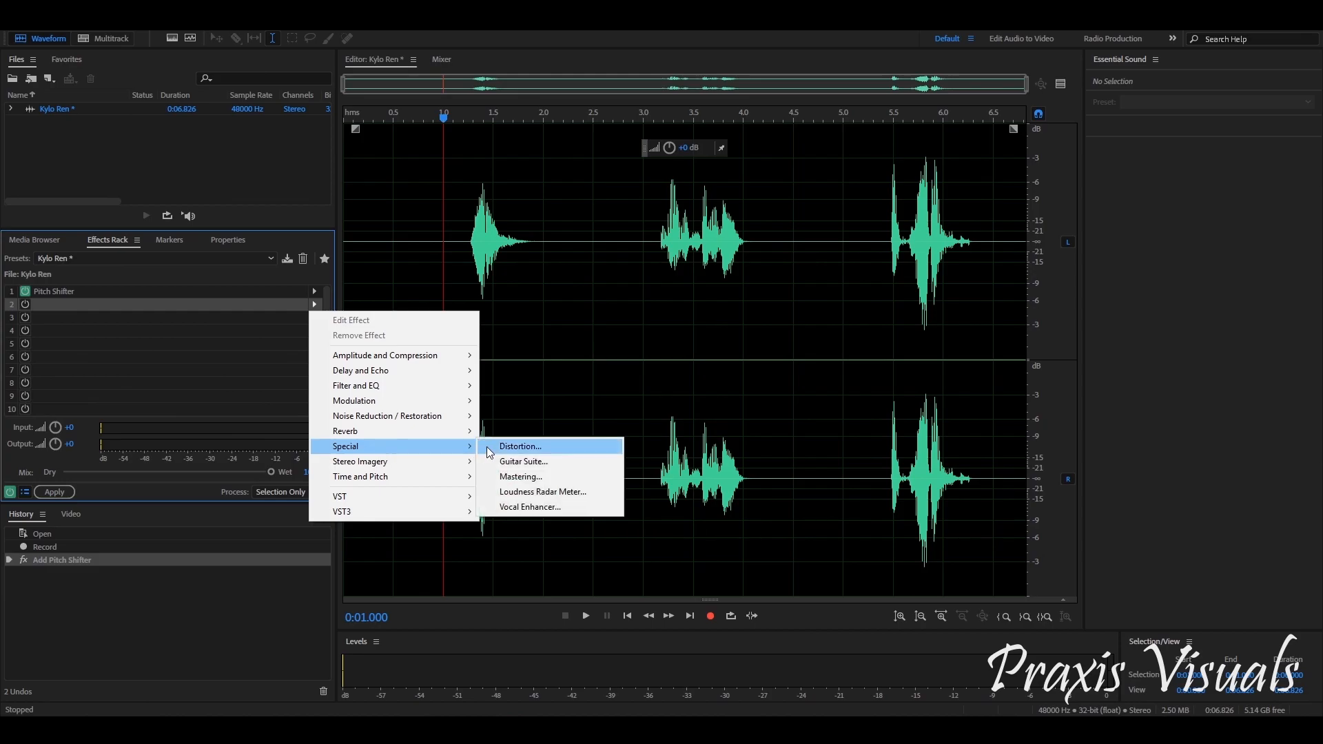
click(523, 461)
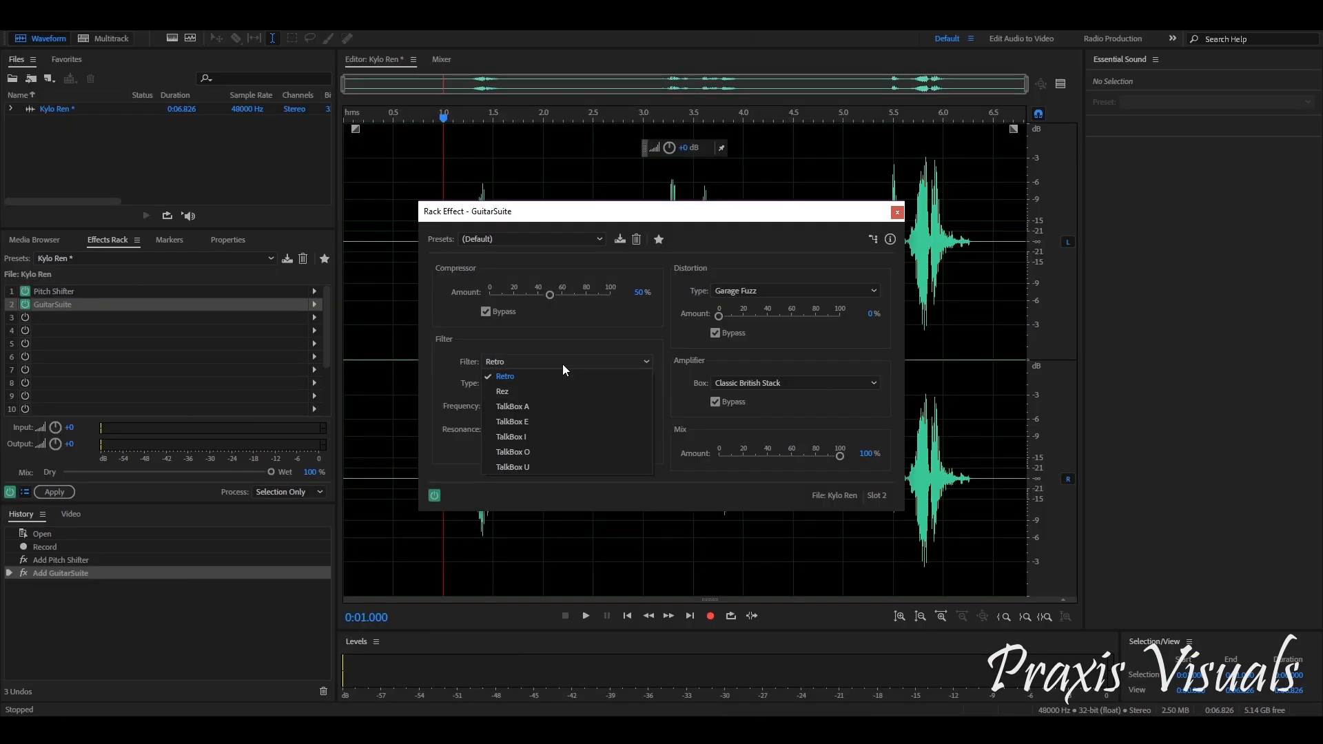
click(561, 362)
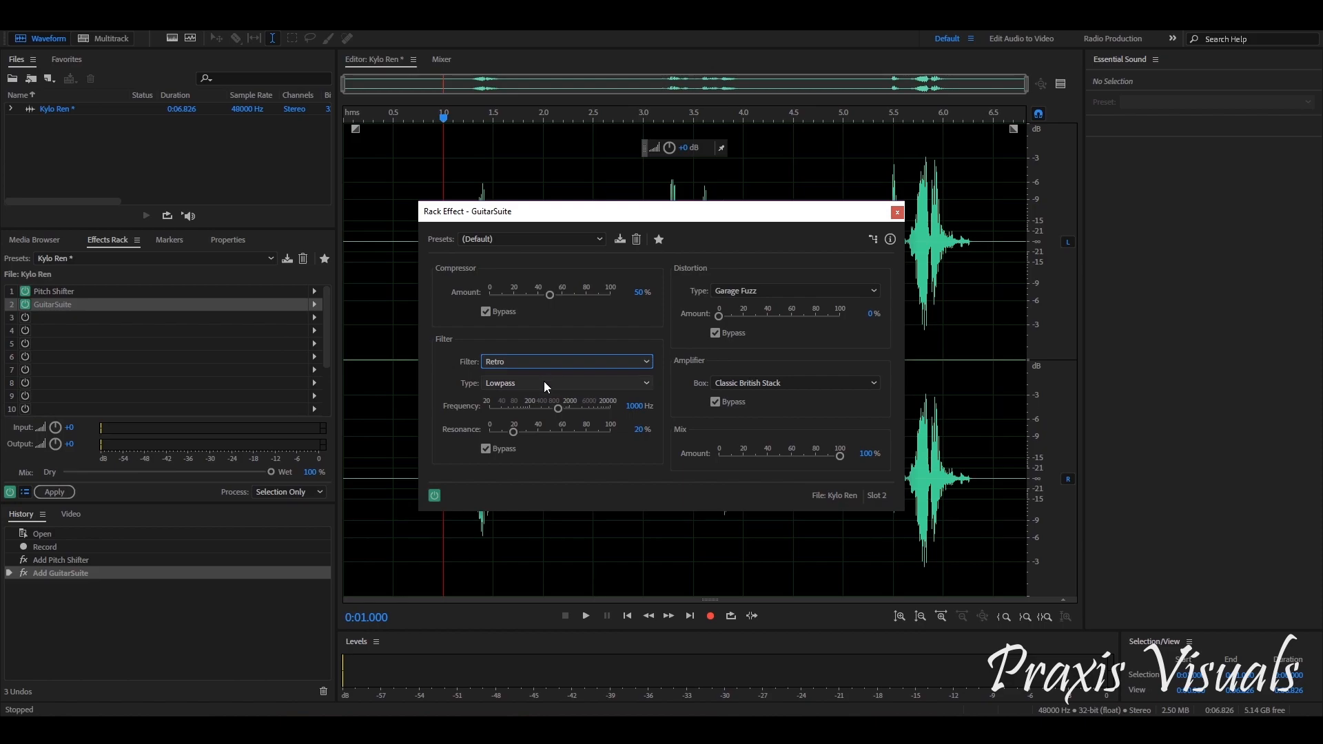
click(543, 381)
click(549, 428)
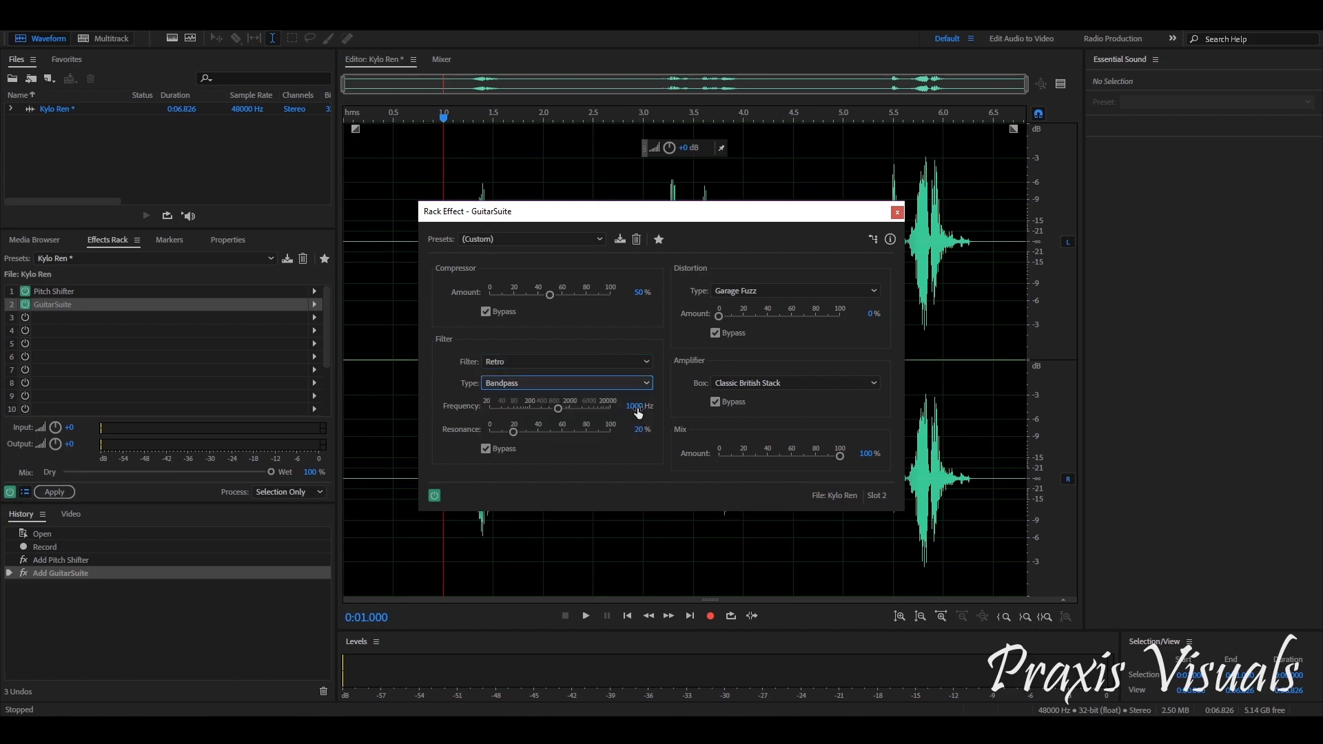
- Set the Guitar Suite filter's frequency to 4100 Hz and its resonance to 30 %
click(637, 408)
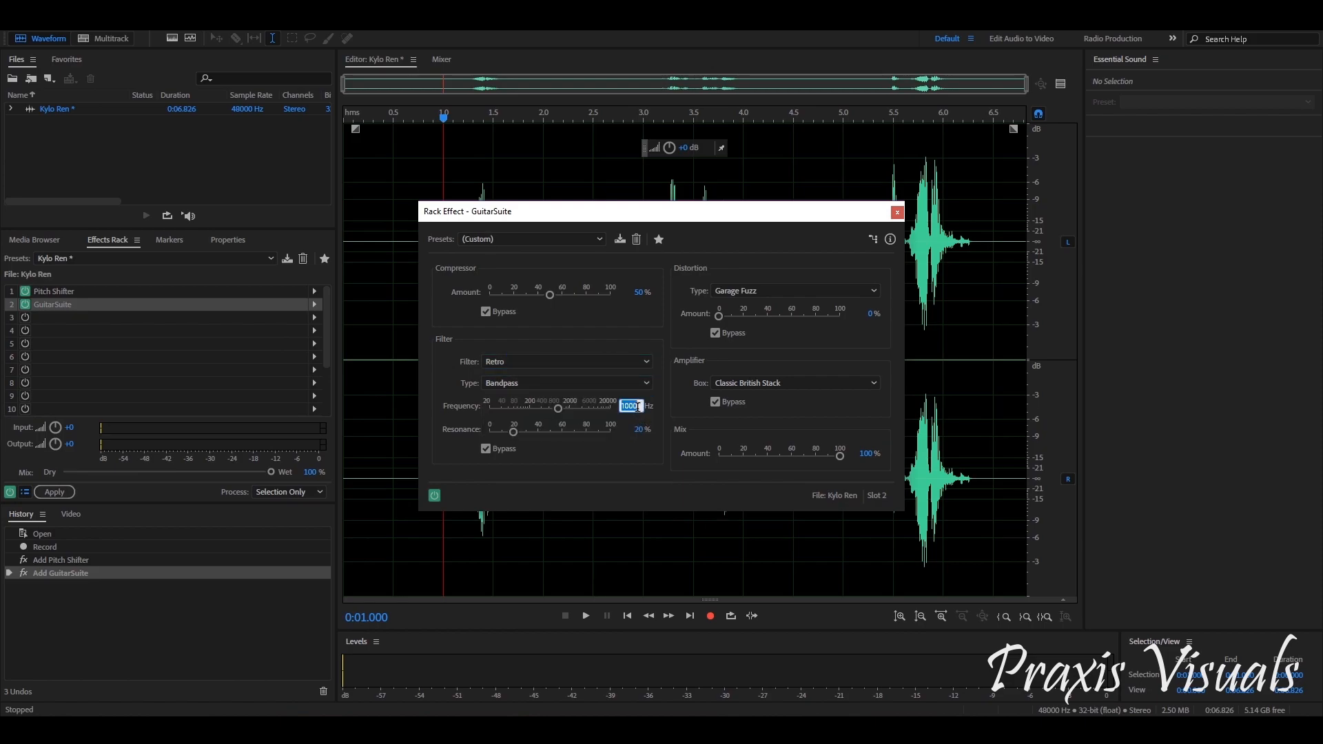
text(4100)
key(Return)
click(640, 430)
text(30)
key(Return)
- Turn off bypass for the filter, distortion and amplifier, and set the Garage Fuzz distortion amount to 30 %
click(715, 333)
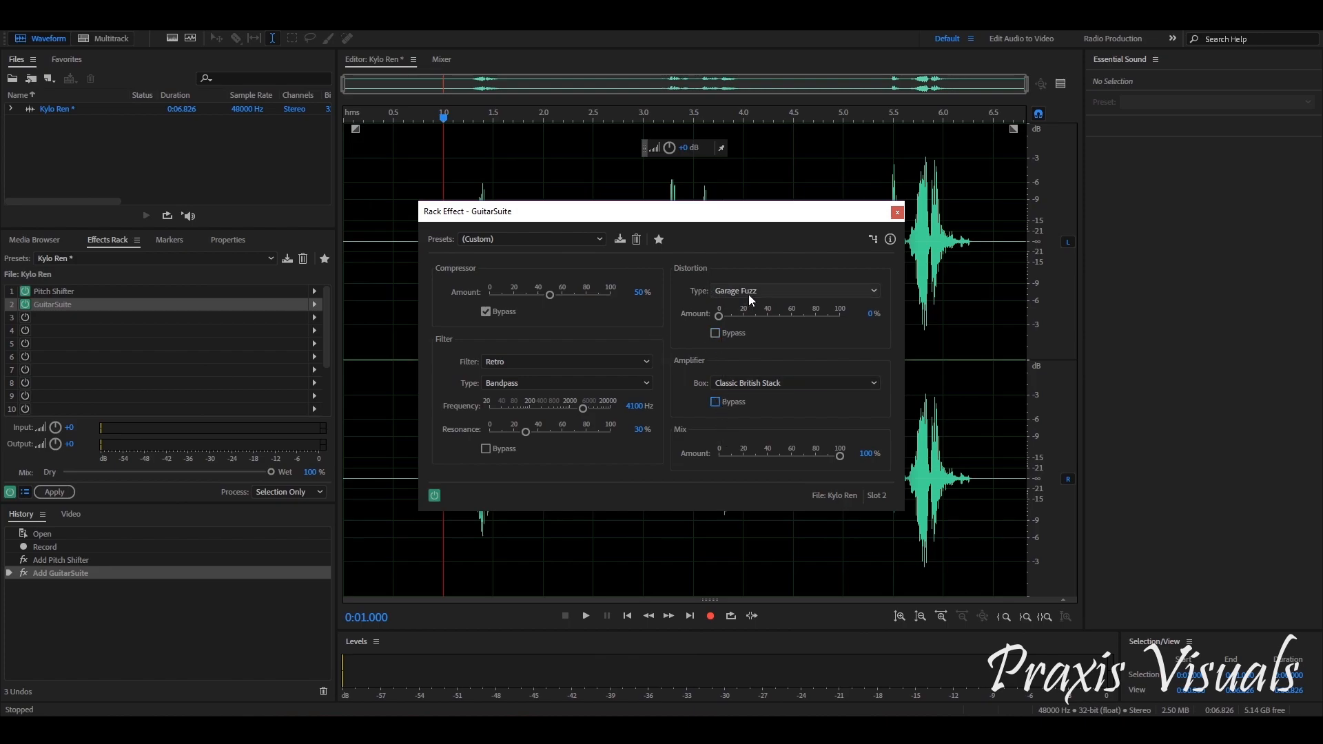
click(779, 295)
click(780, 289)
click(873, 315)
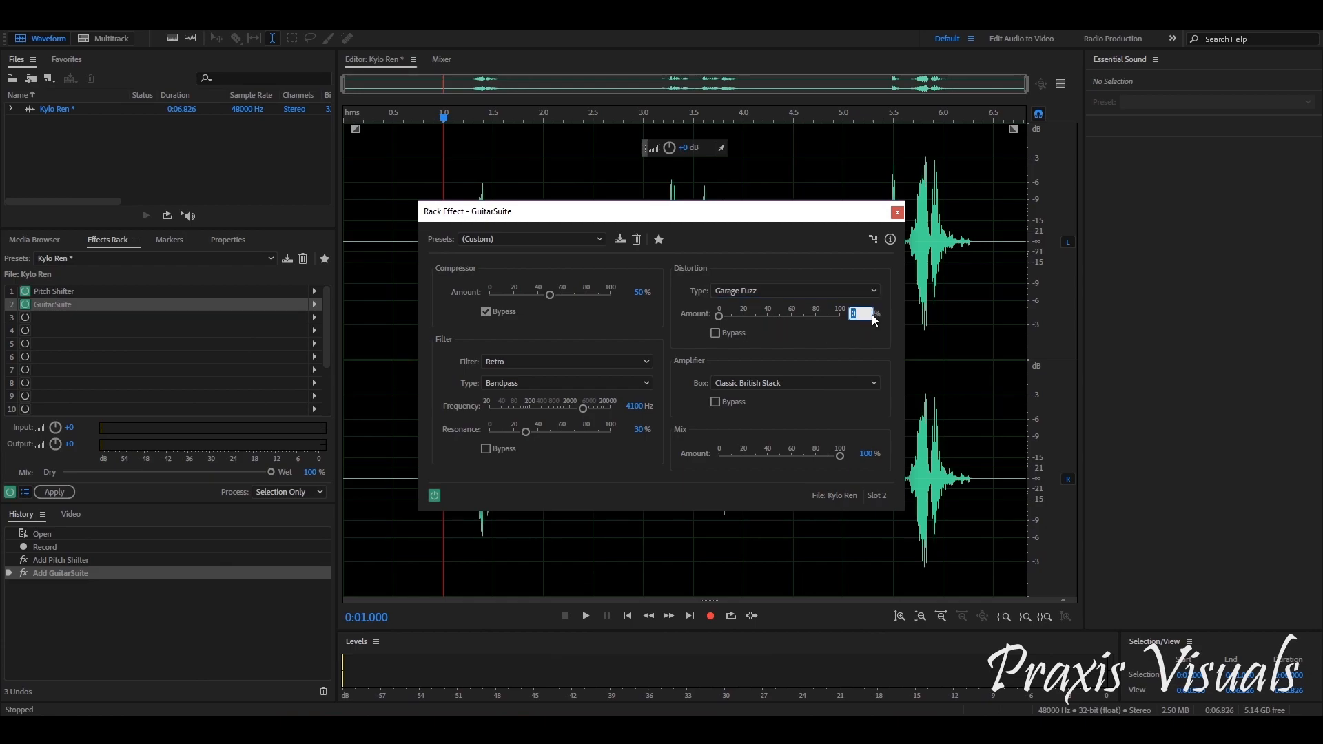
text(30)
key(Return)
- Set the filter resonance to 0 % and the amplifier box to 1960's American, and close the Guitar Suite settings
text(0)
key(Return)
click(761, 386)
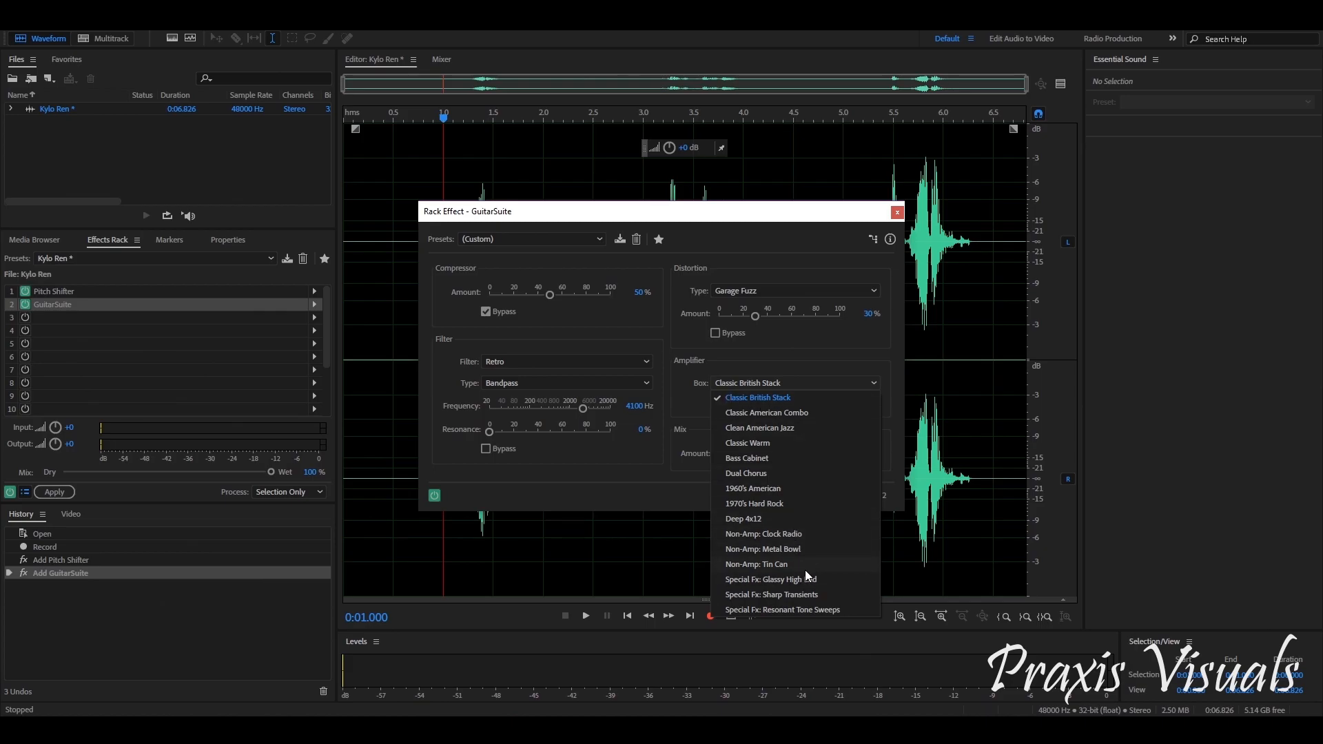
click(785, 490)
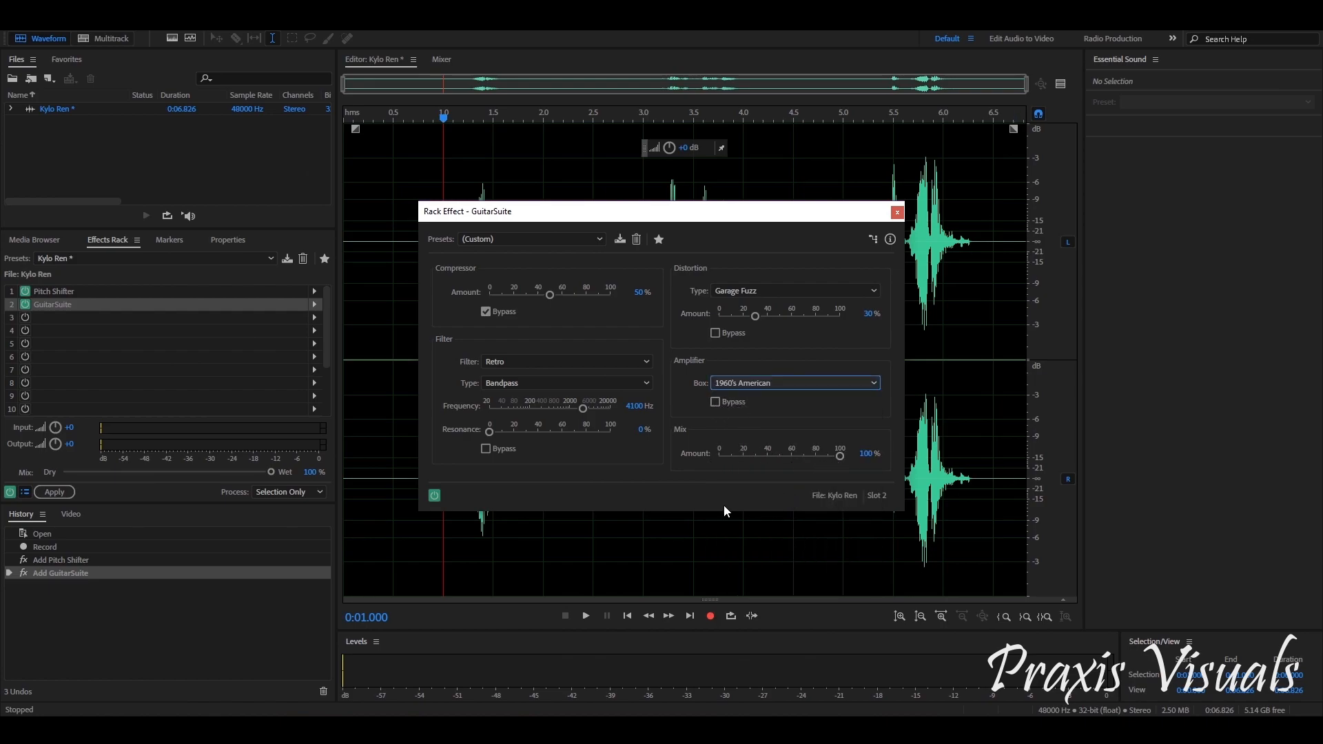
click(897, 213)
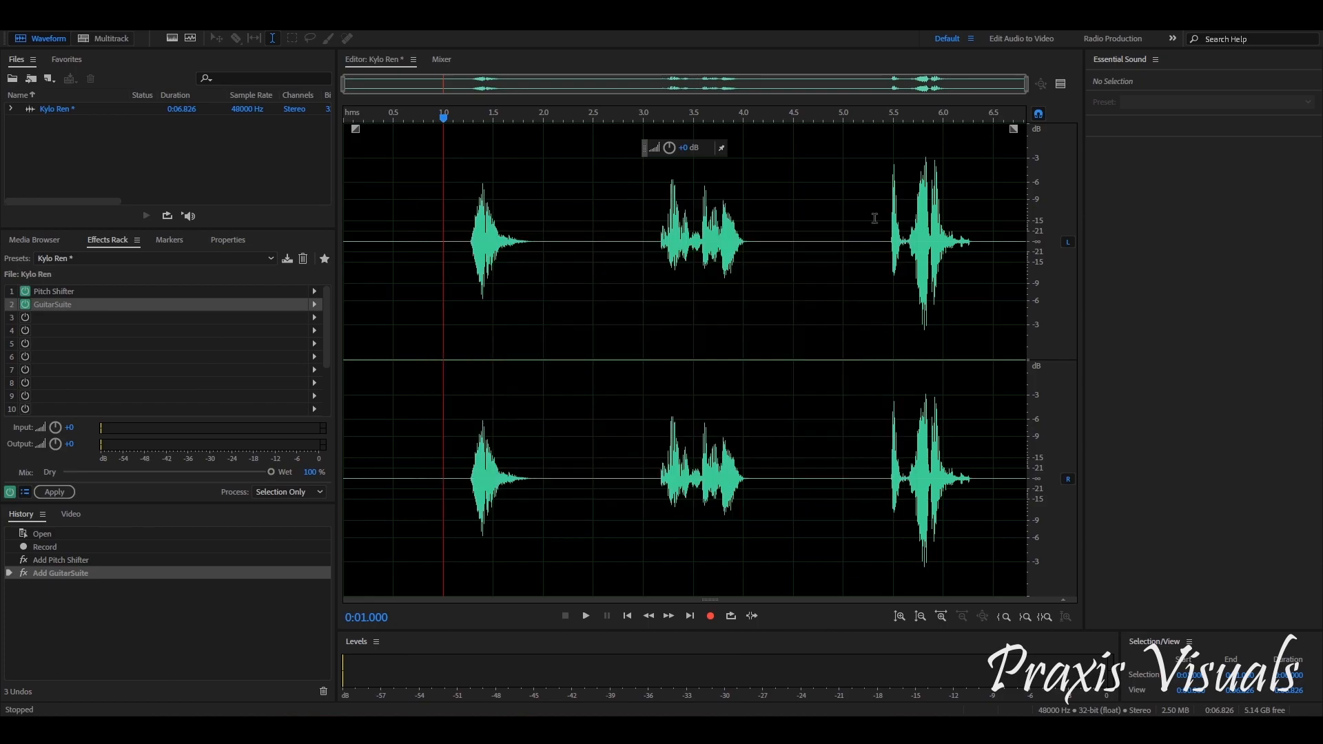
- Turn off the Pitch Shifter, preview the recording, and lower the rack's input gain to -6.9 dB and output gain to -7.8 dB
click(25, 292)
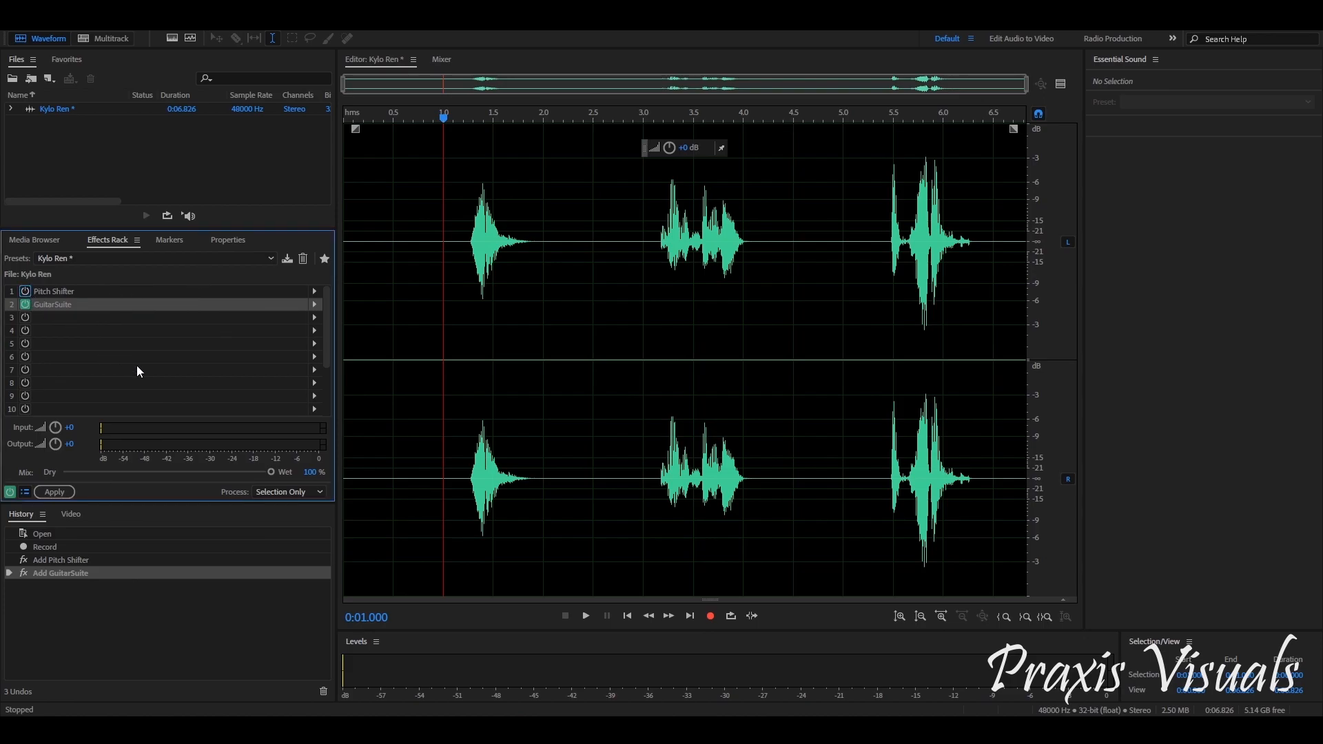
key(space)
drag(71, 432, 51, 444)
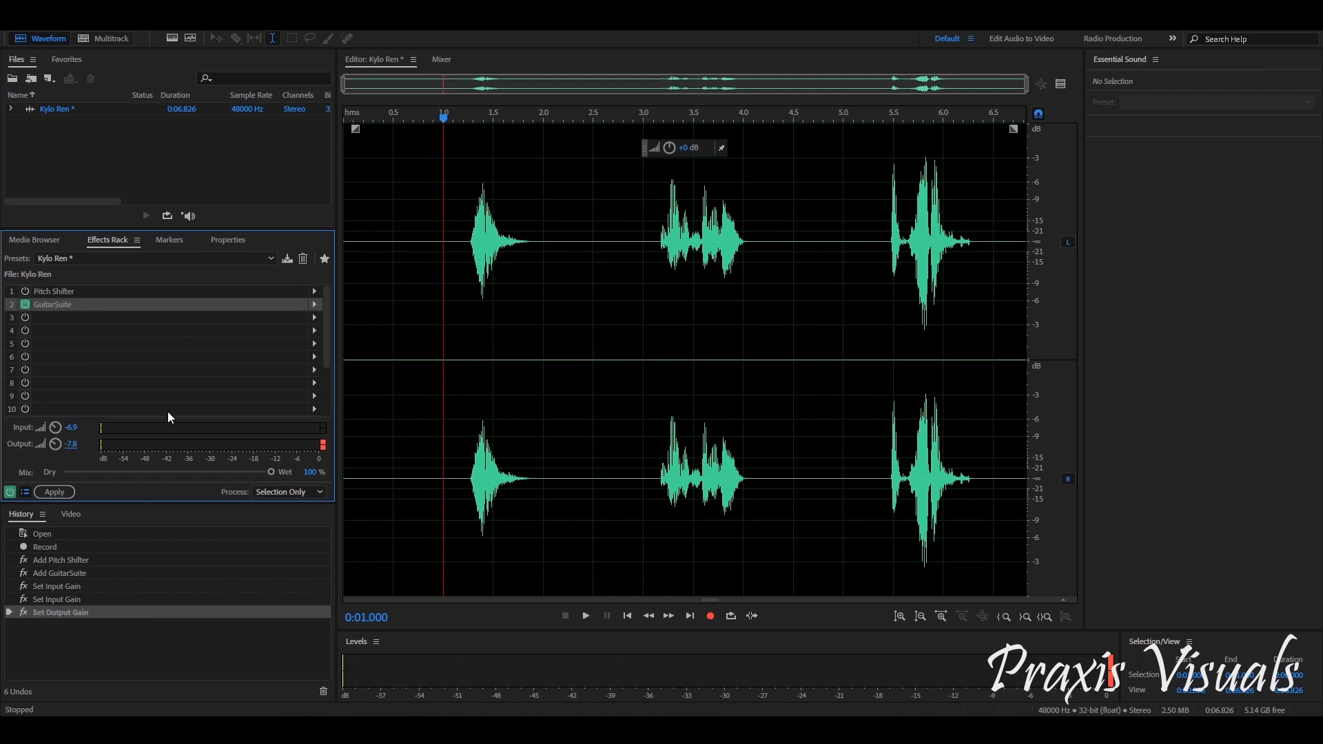
- Preview the recording with the lowered gains, toggle the Pitch Shifter to compare, and leave both rack effects switched off
key(space)
key(space)
click(26, 291)
key(space)
- Add a second Guitar Suite effect in the third rack slot, keeping Lowpass as its filter type
click(126, 318)
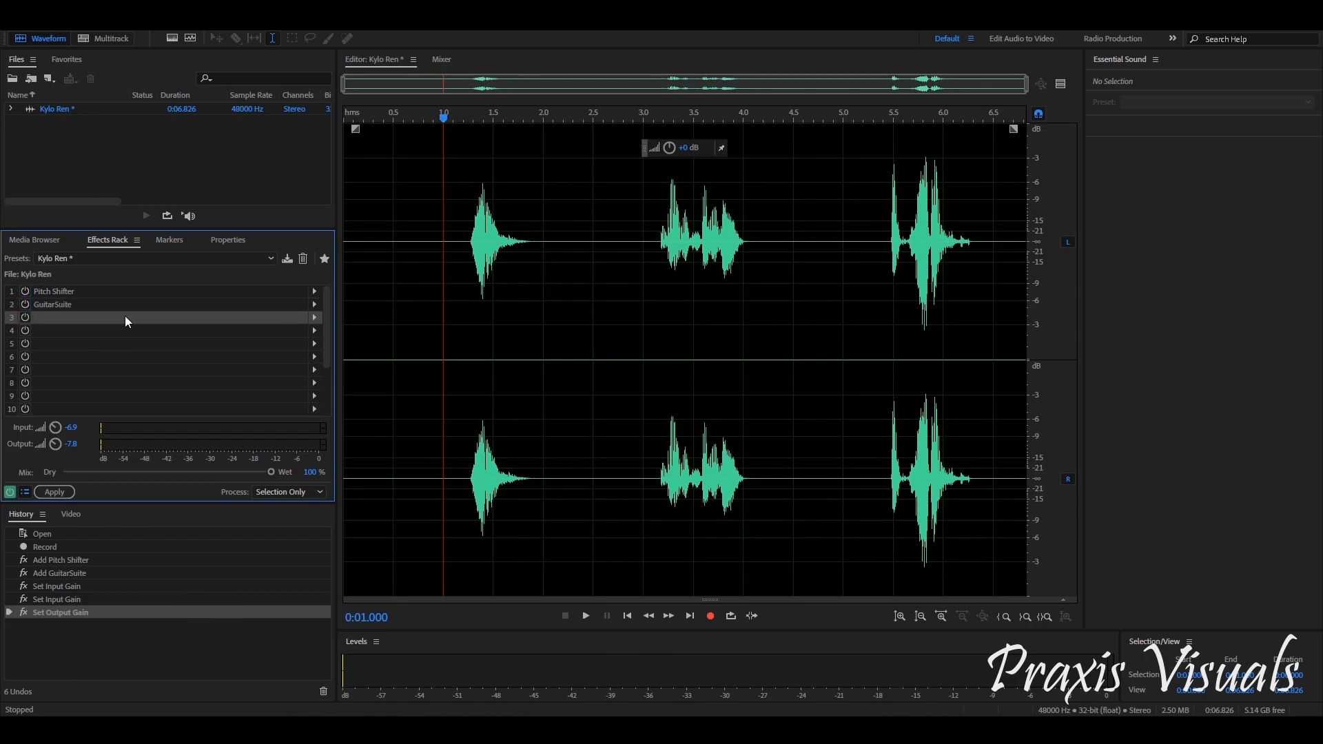
click(311, 320)
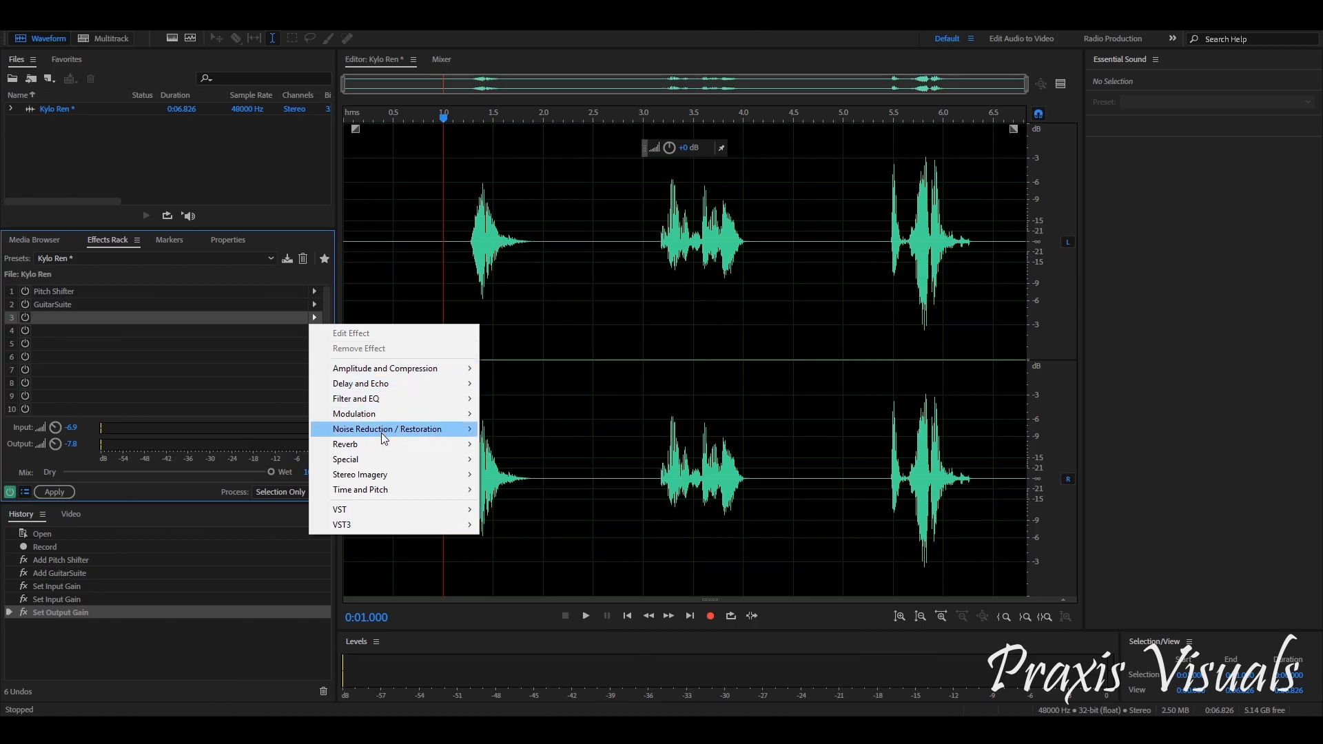
mouse_move(387, 460)
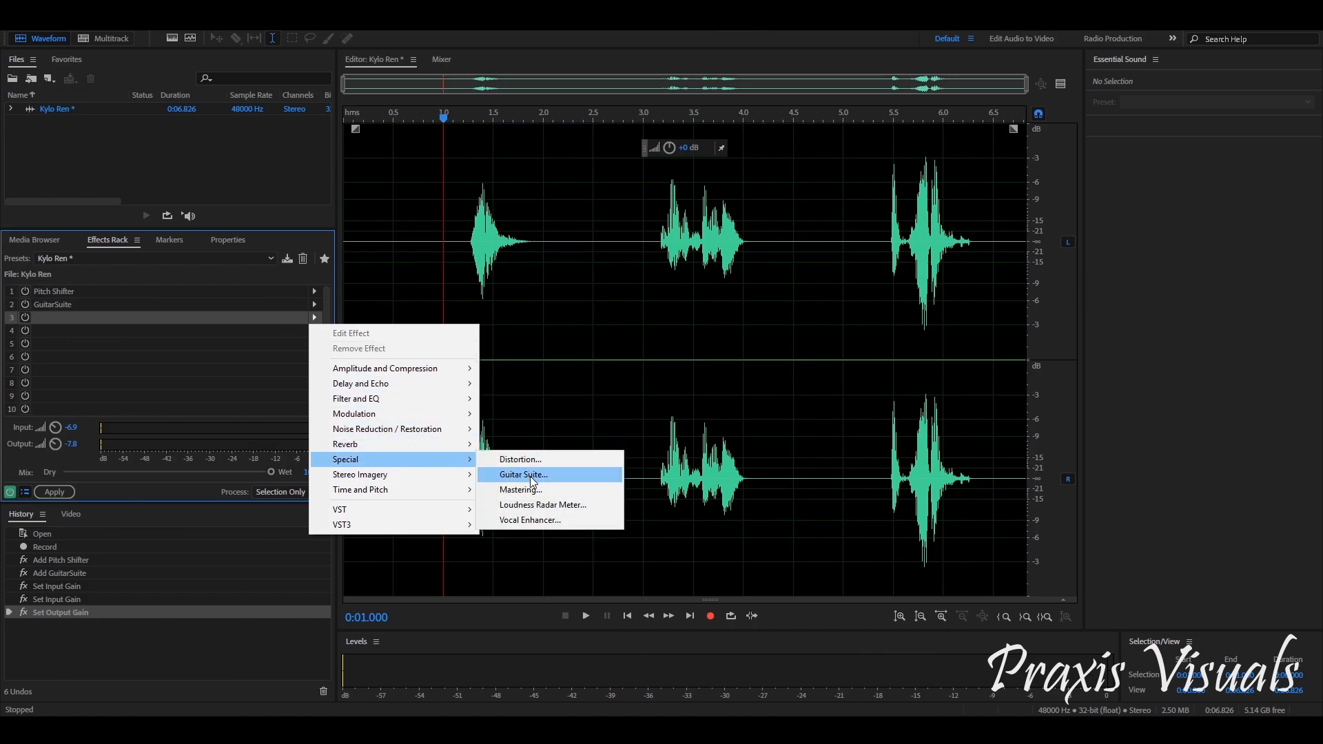
click(532, 477)
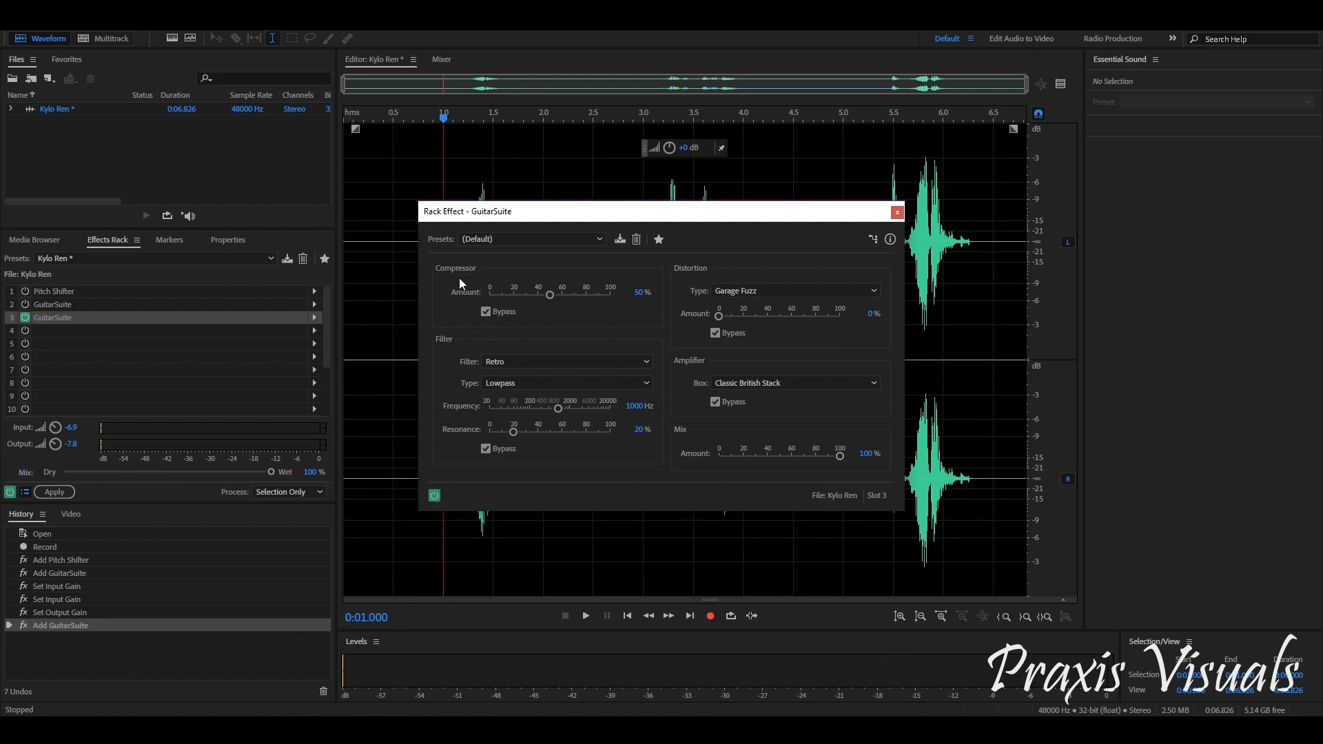
click(520, 383)
click(521, 383)
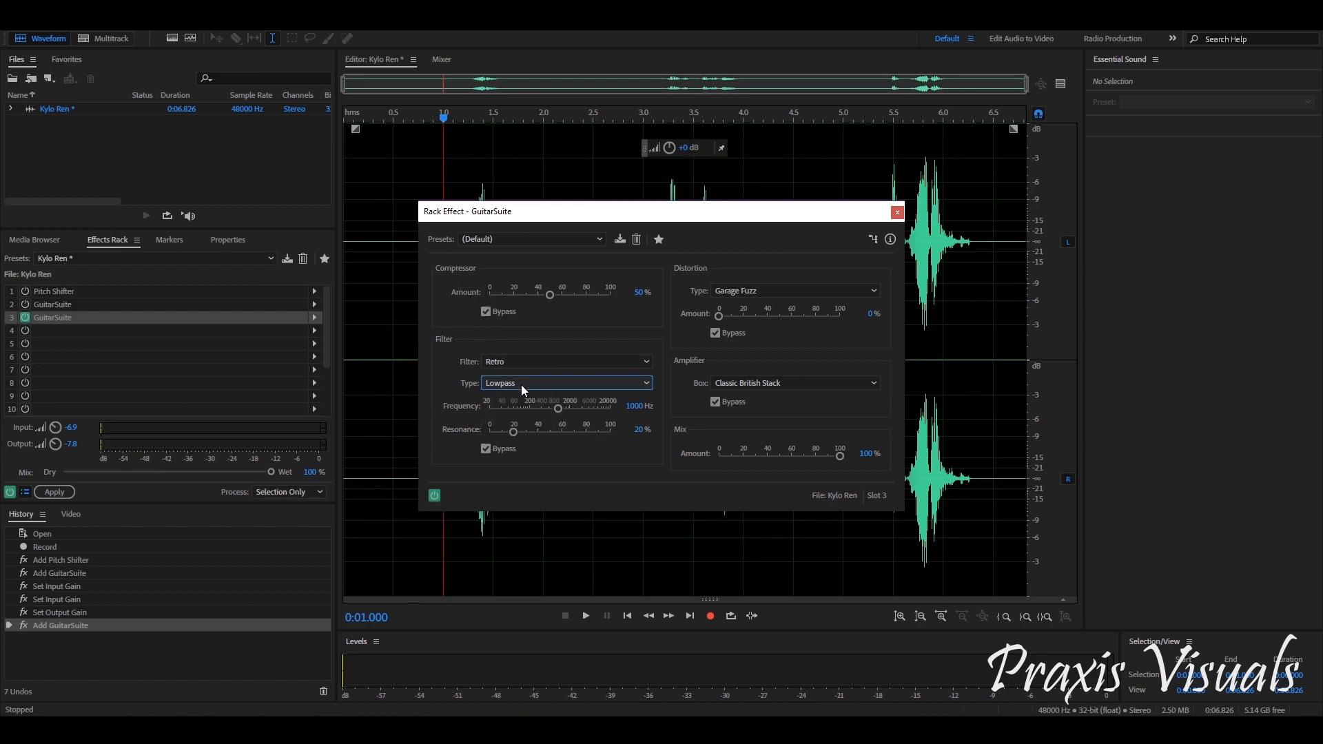
- Set the second Guitar Suite's Lowpass filter frequency to 2000 Hz and resonance to 59 %
click(630, 408)
text(2000)
key(Return)
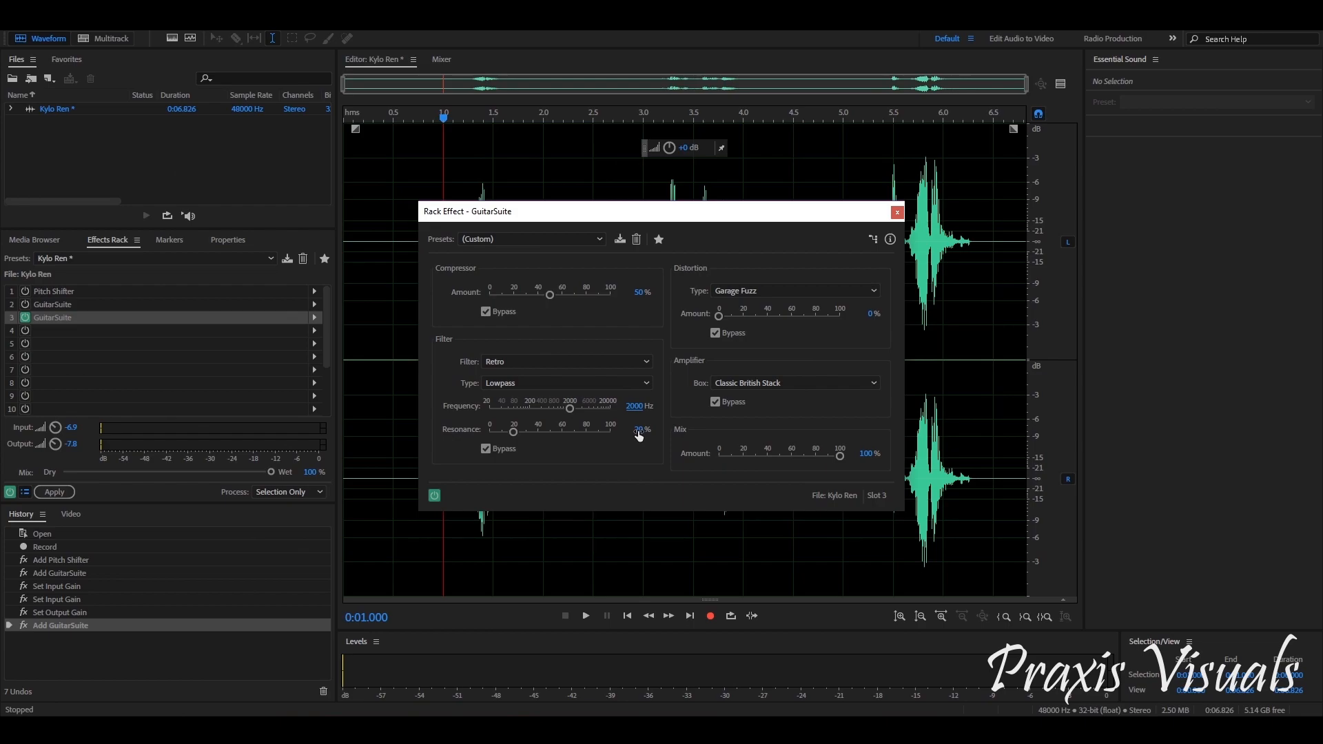
click(639, 430)
text(59)
key(Return)
- Set the Garage Fuzz distortion amount to 70 % and choose Classic Warm as the amplifier box
click(754, 292)
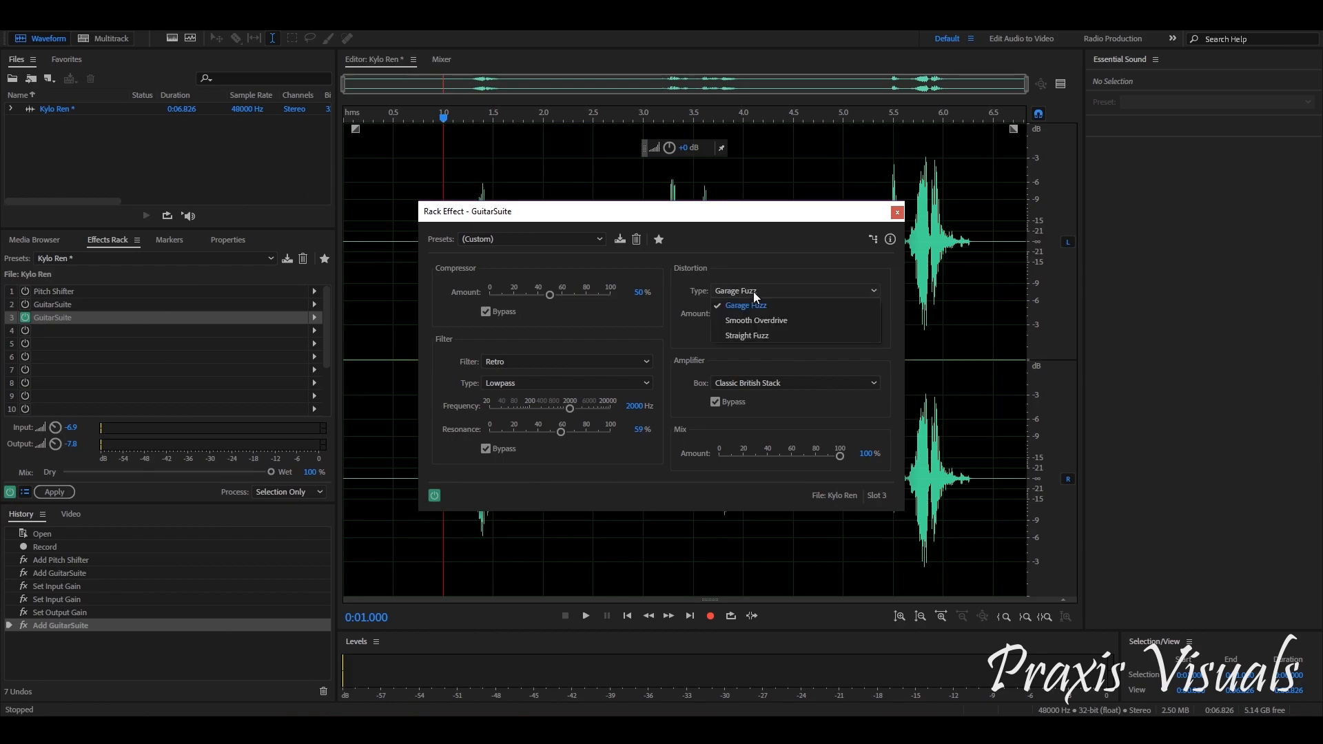
click(754, 292)
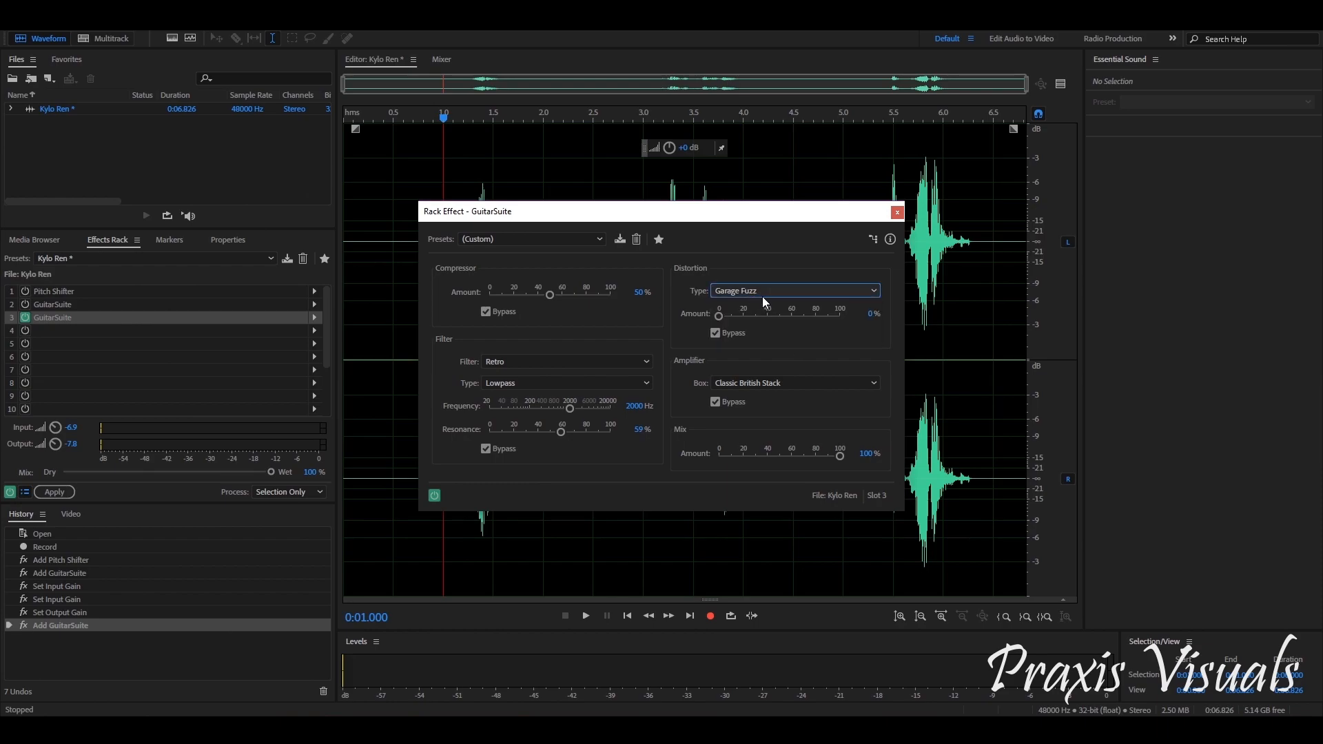
click(871, 314)
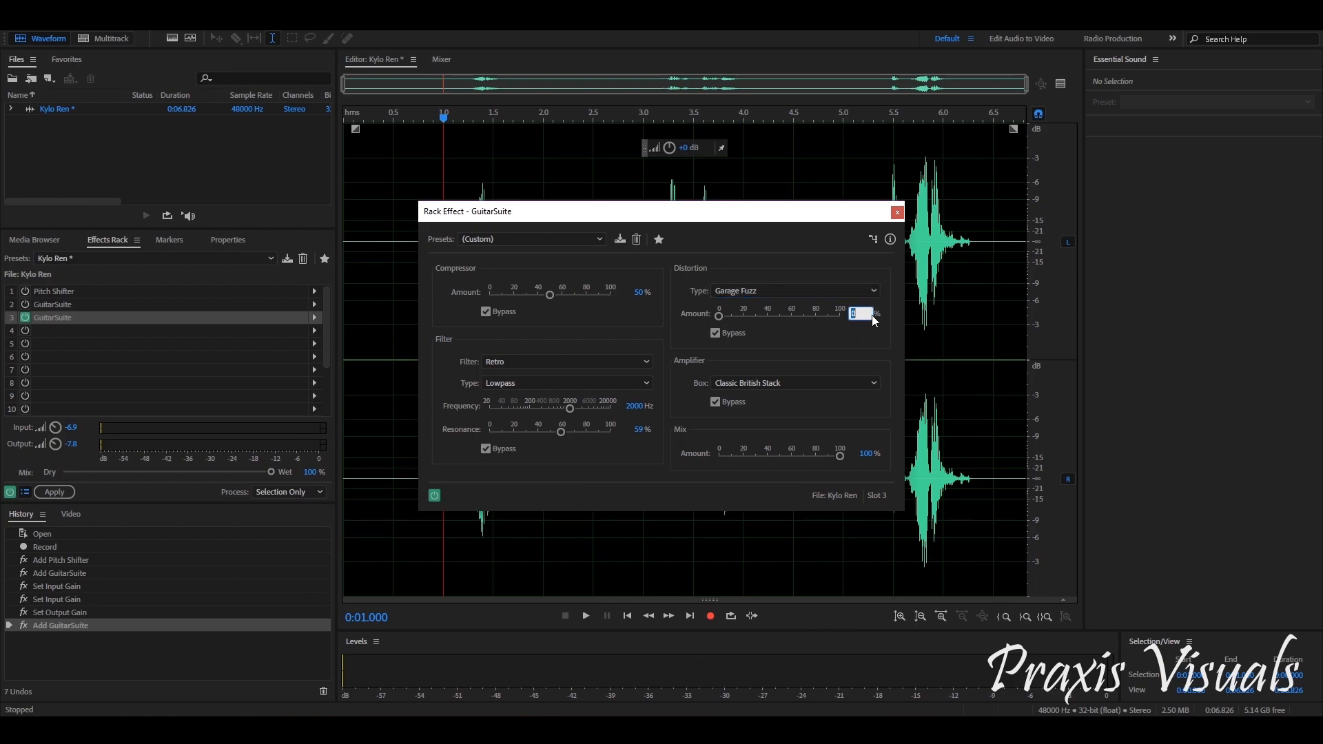
text(70)
key(Return)
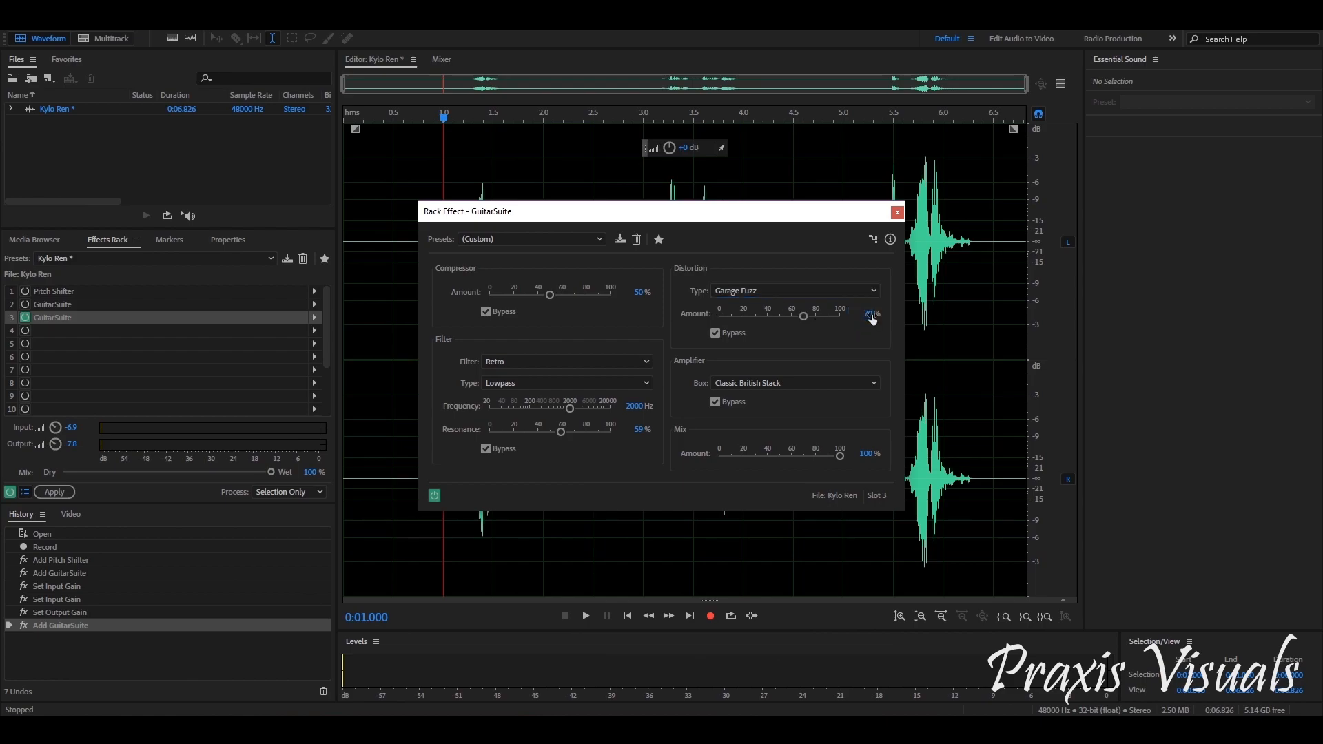
click(812, 383)
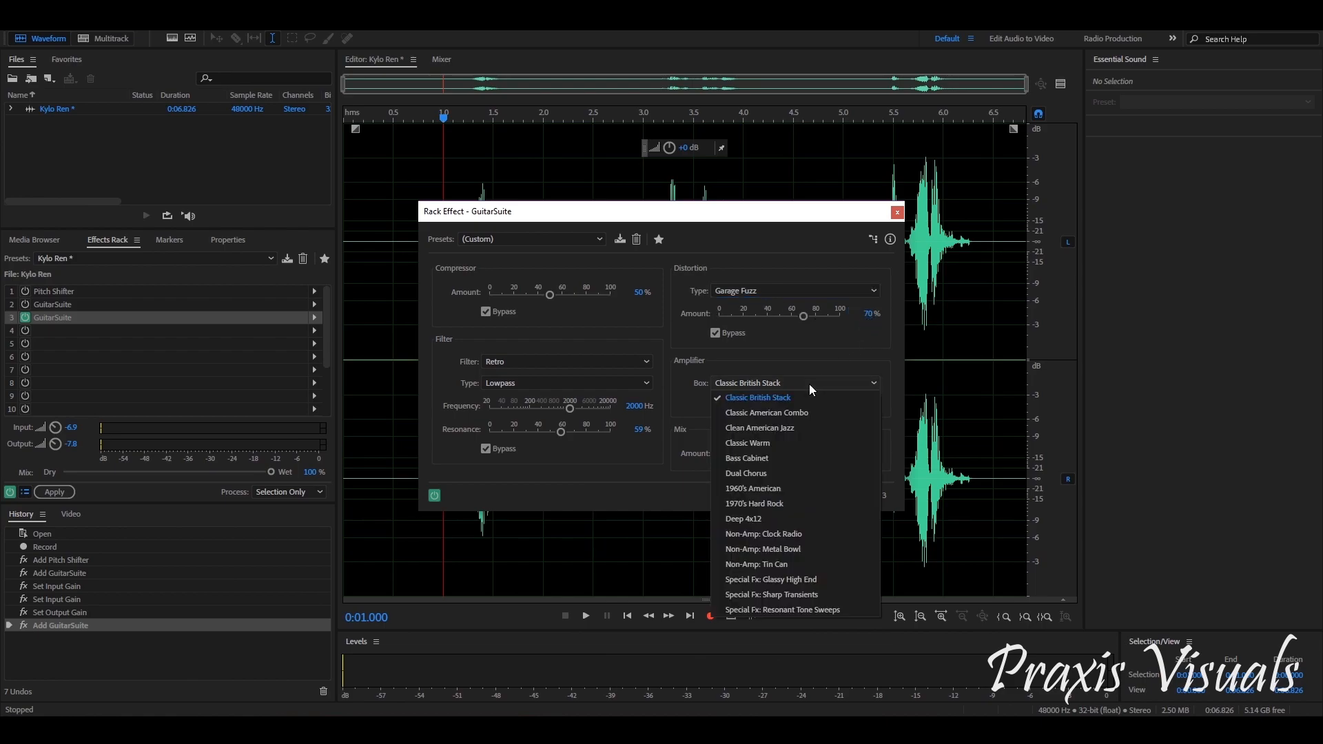
click(788, 444)
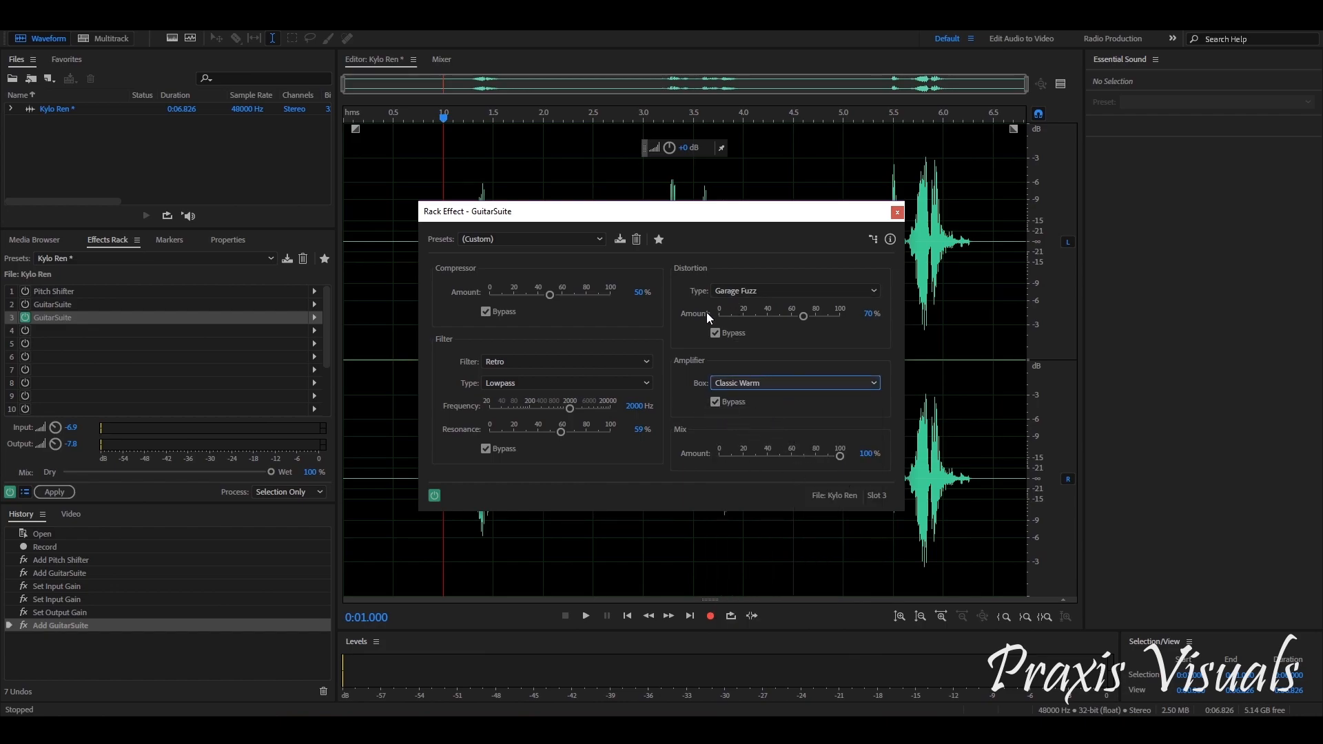
- Turn off bypass for the distortion, amplifier and filter sections, and close the second Guitar Suite's settings
click(715, 334)
click(714, 403)
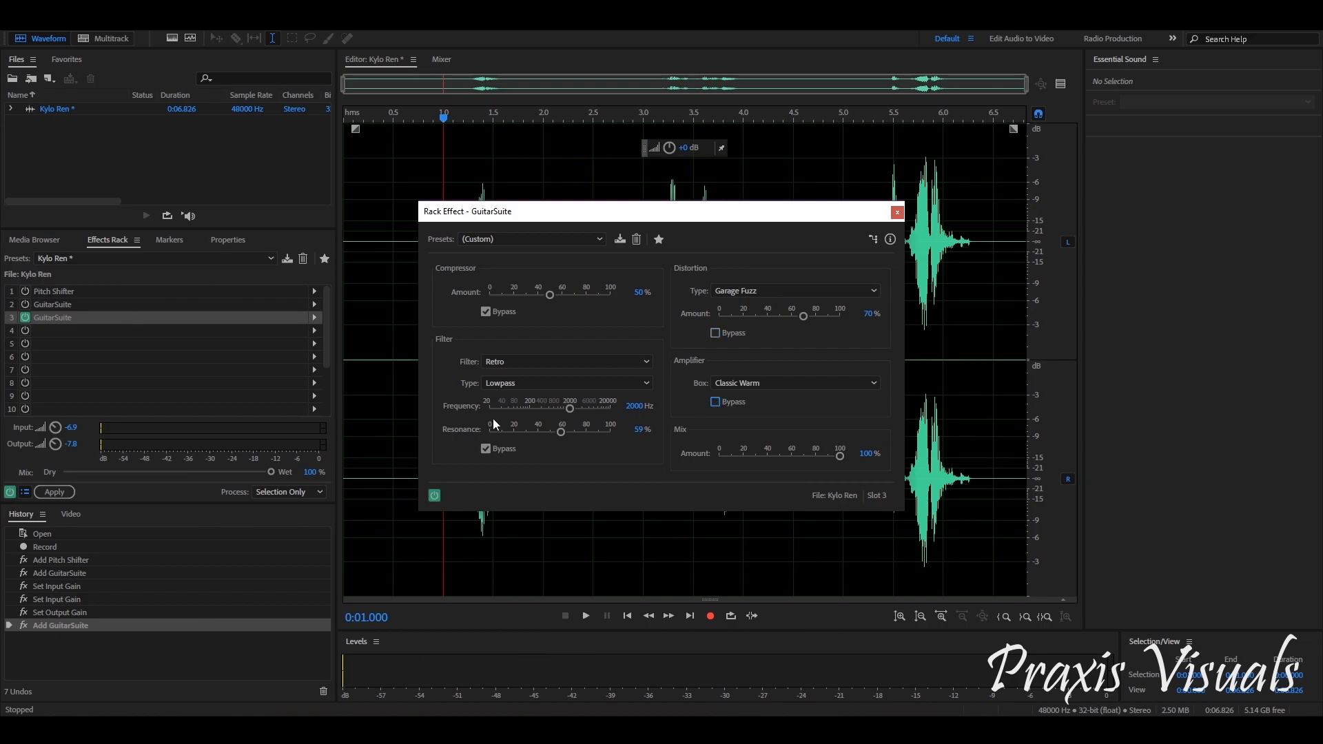
click(487, 449)
text(10)
key(Return)
click(898, 213)
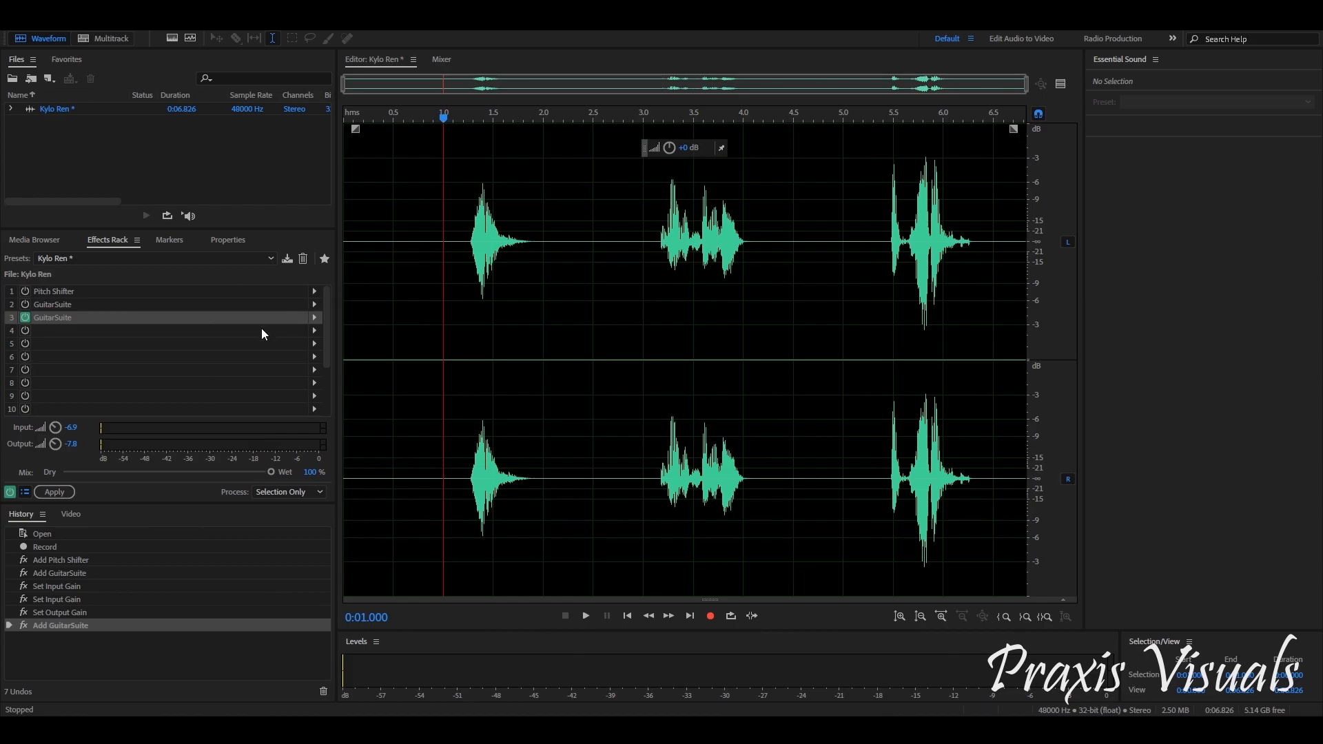
- Preview the recording with the second Guitar Suite, turn the Pitch Shifter on, and play it again
key(space)
click(25, 290)
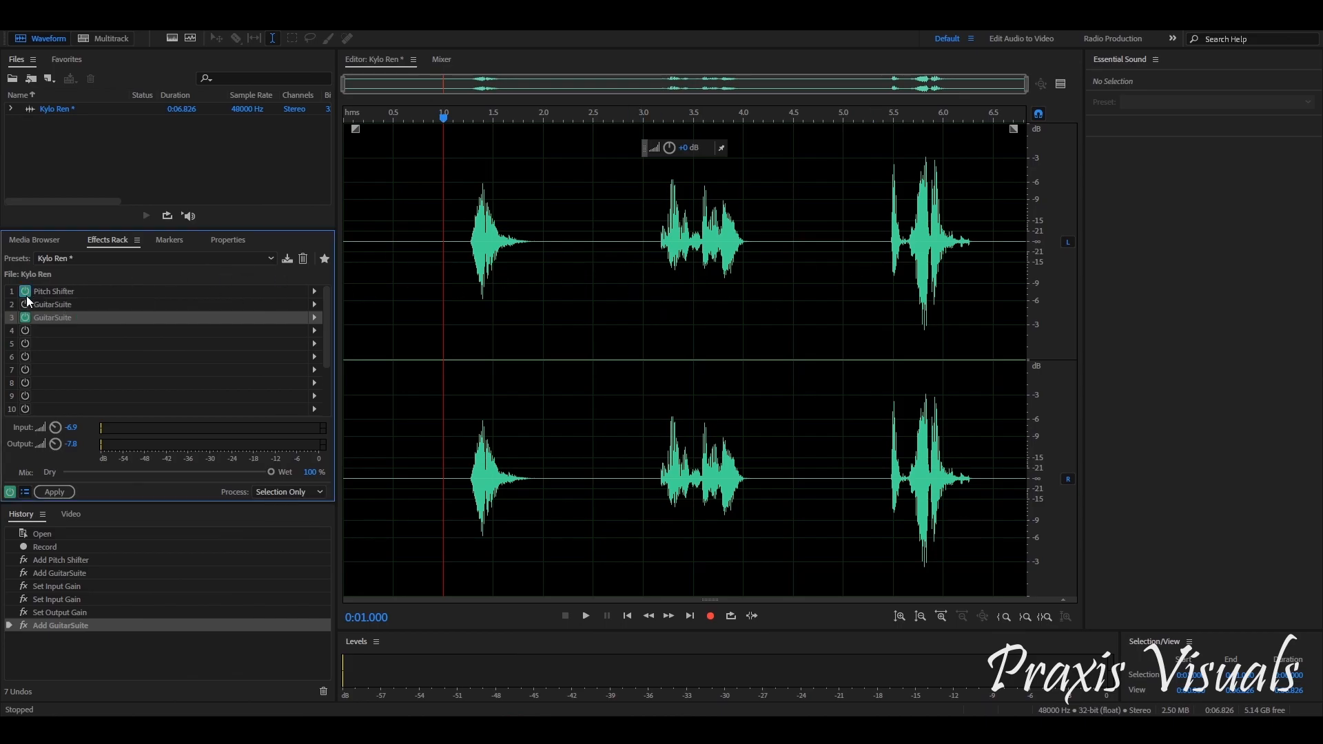
key(space)
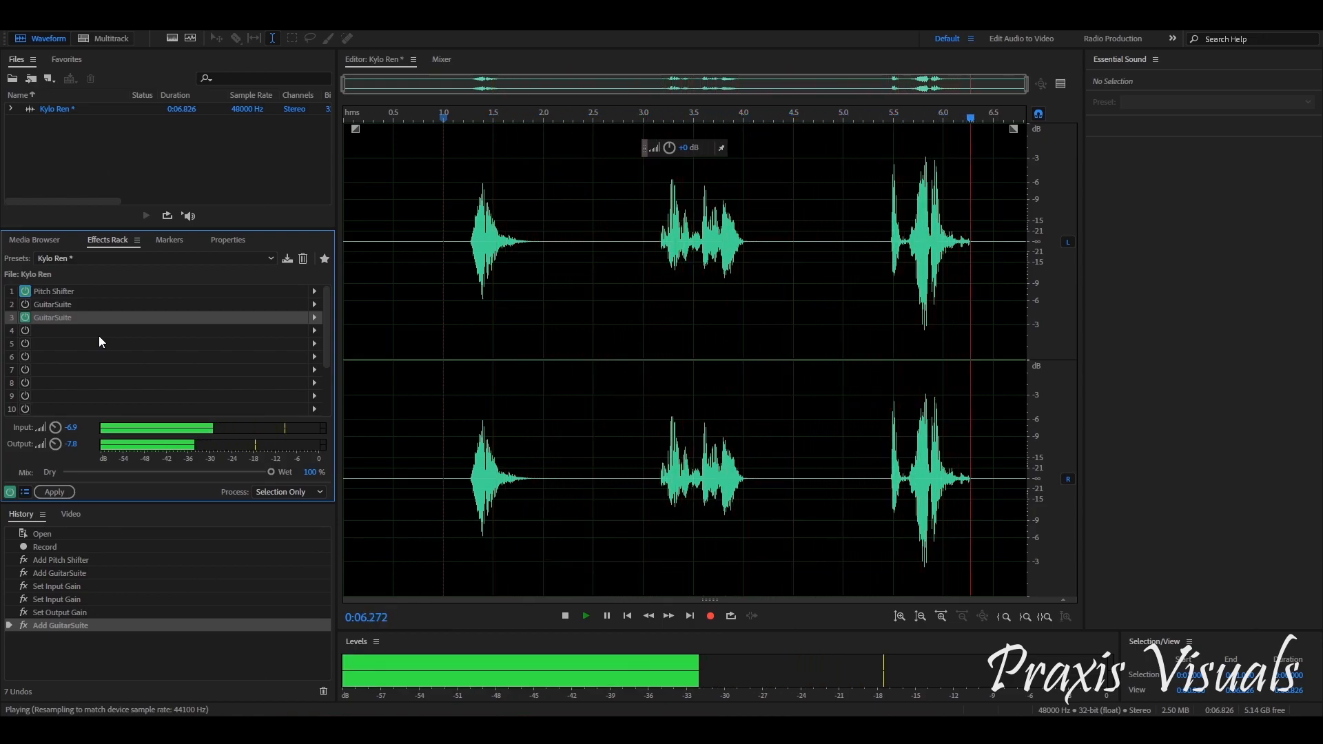
key(space)
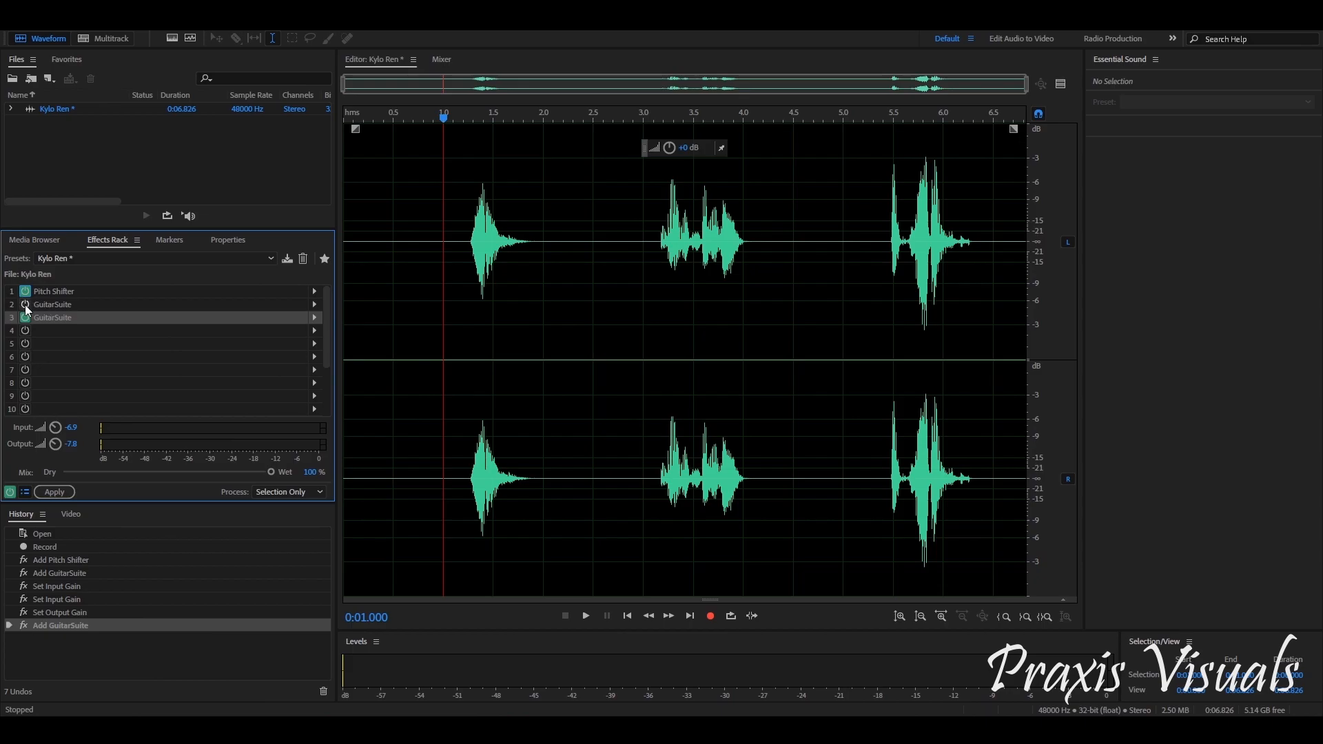
- Turn the first Guitar Suite back on and play the recording through all three rack effects, replaying from about 0:01.109
key(space)
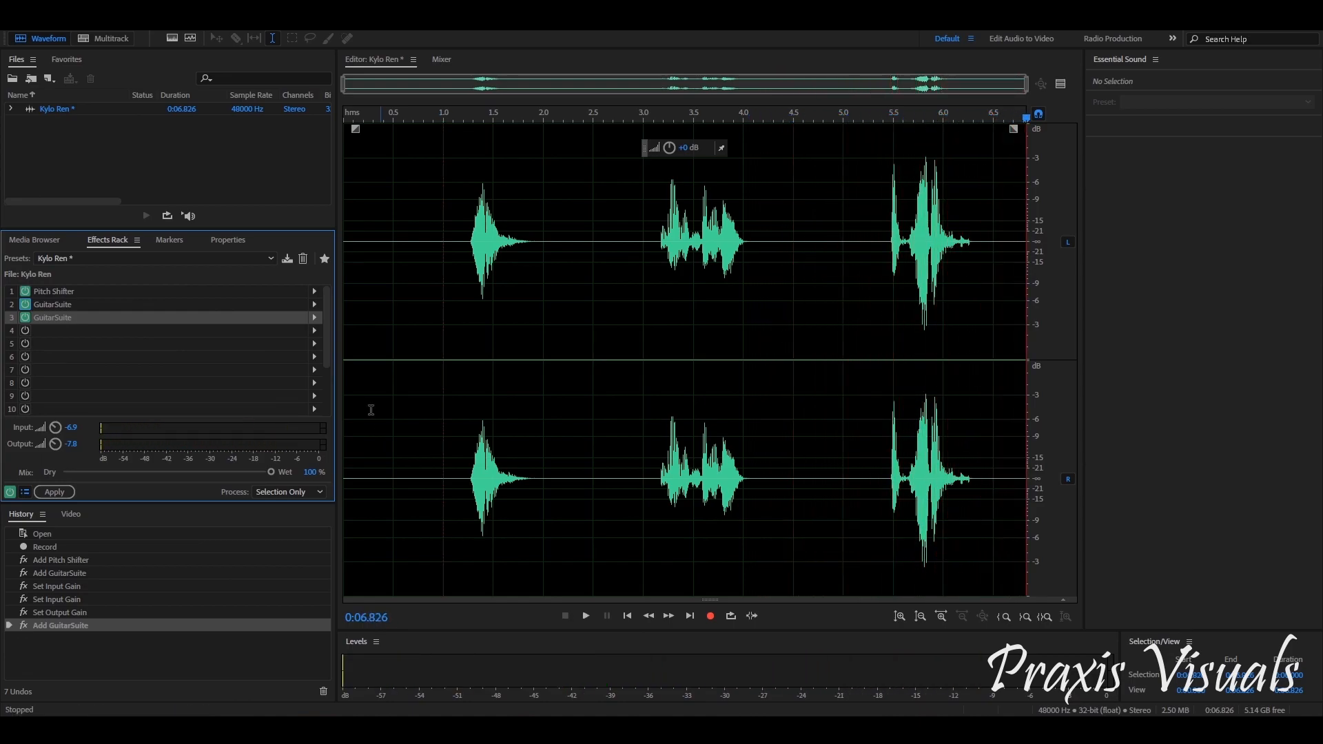
key(space)
key(space)
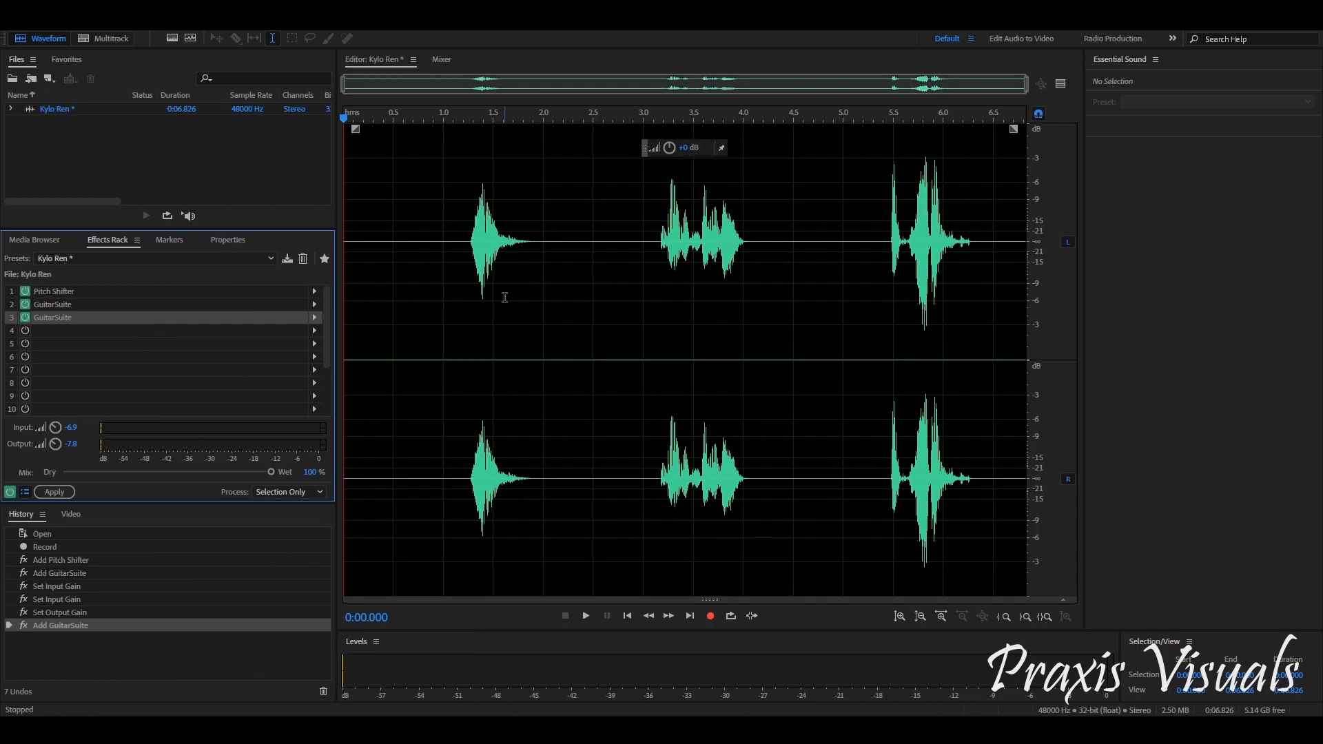
click(455, 214)
key(space)
key(space)
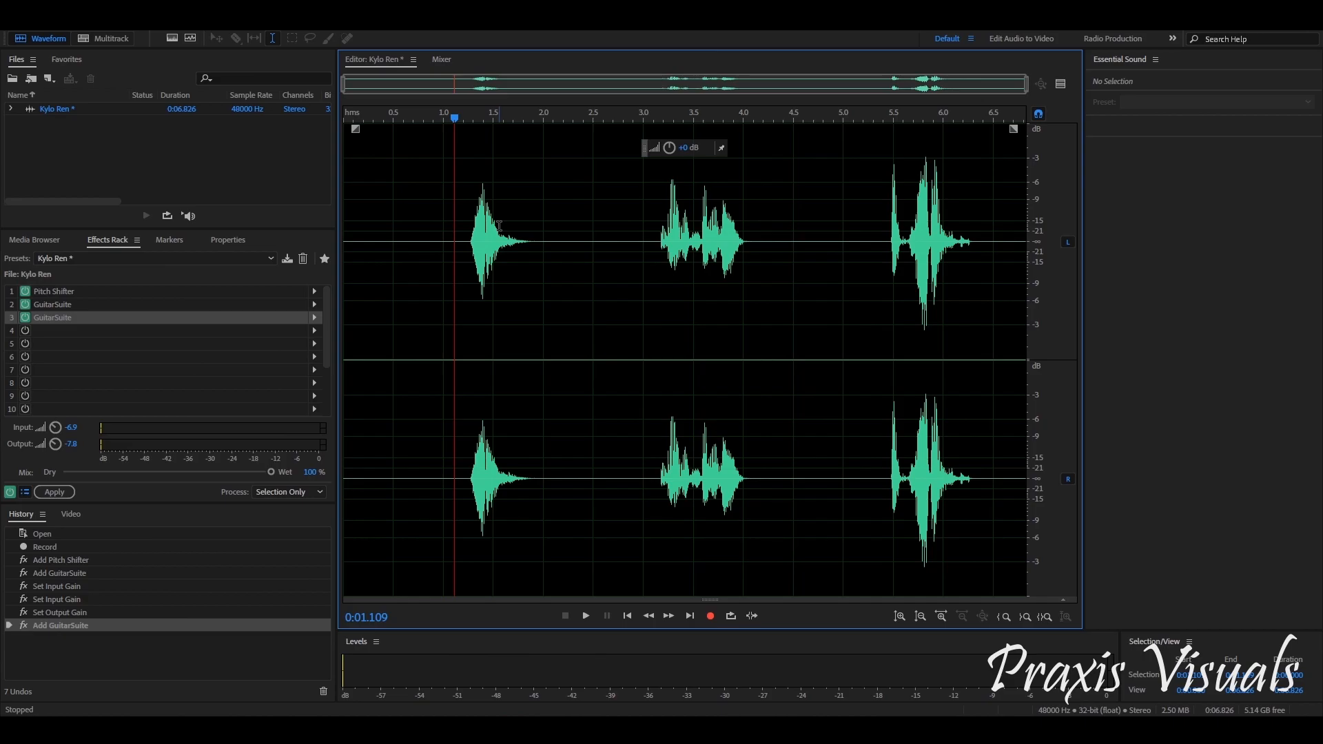
- Add a Notch Filter effect to slot 4 of the Effects Rack
click(304, 333)
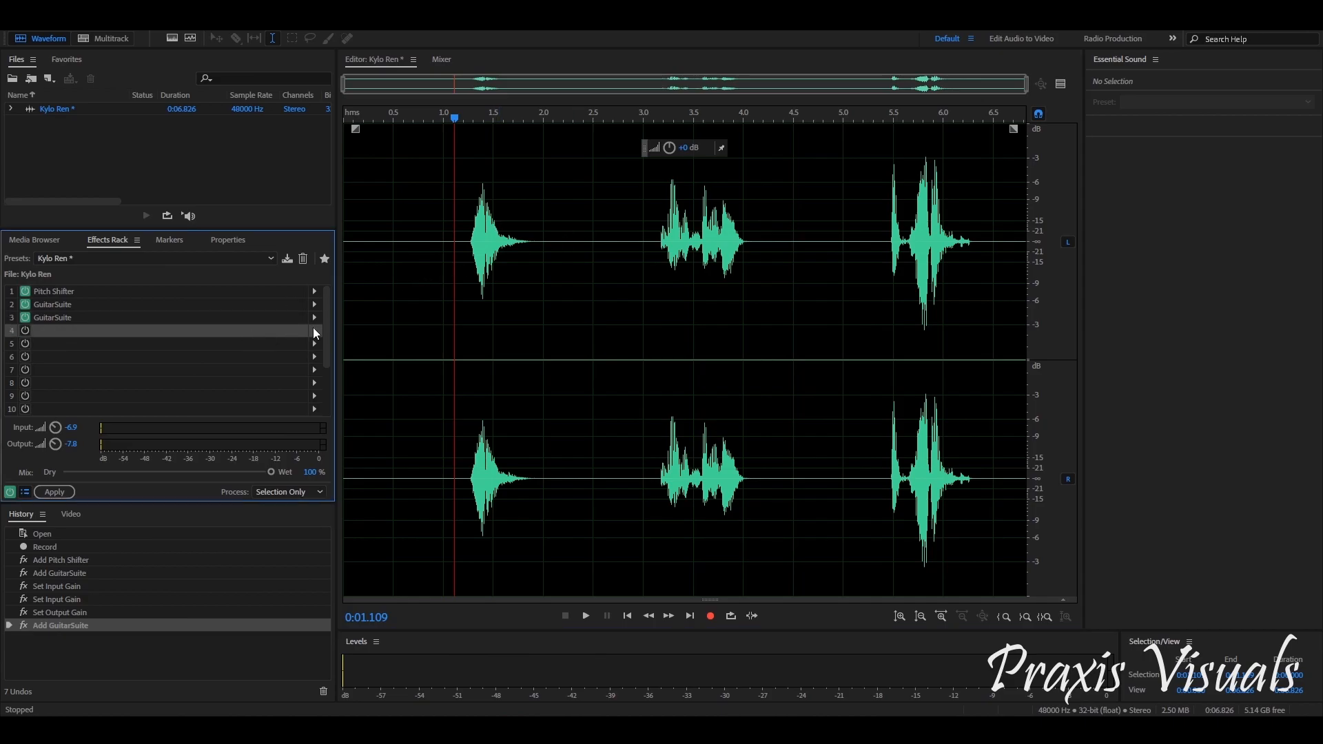
click(314, 332)
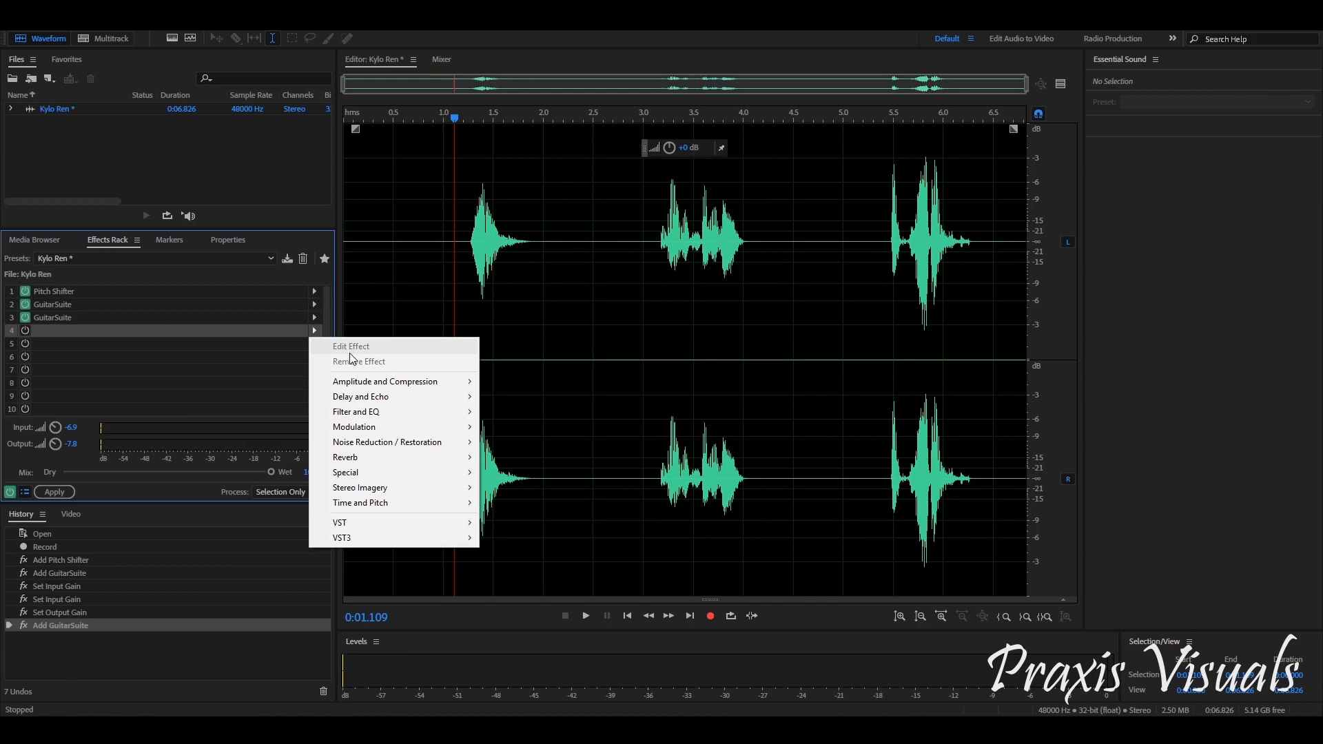
mouse_move(398, 488)
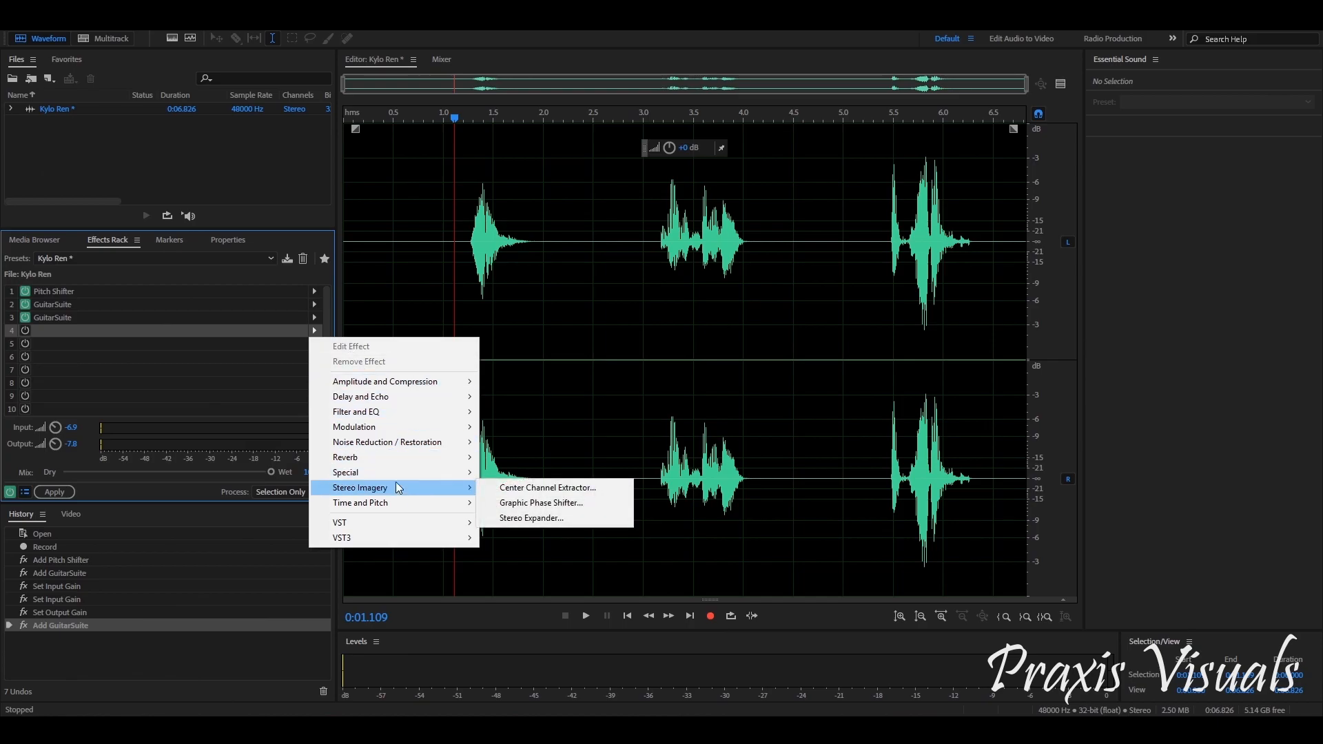
mouse_move(452, 412)
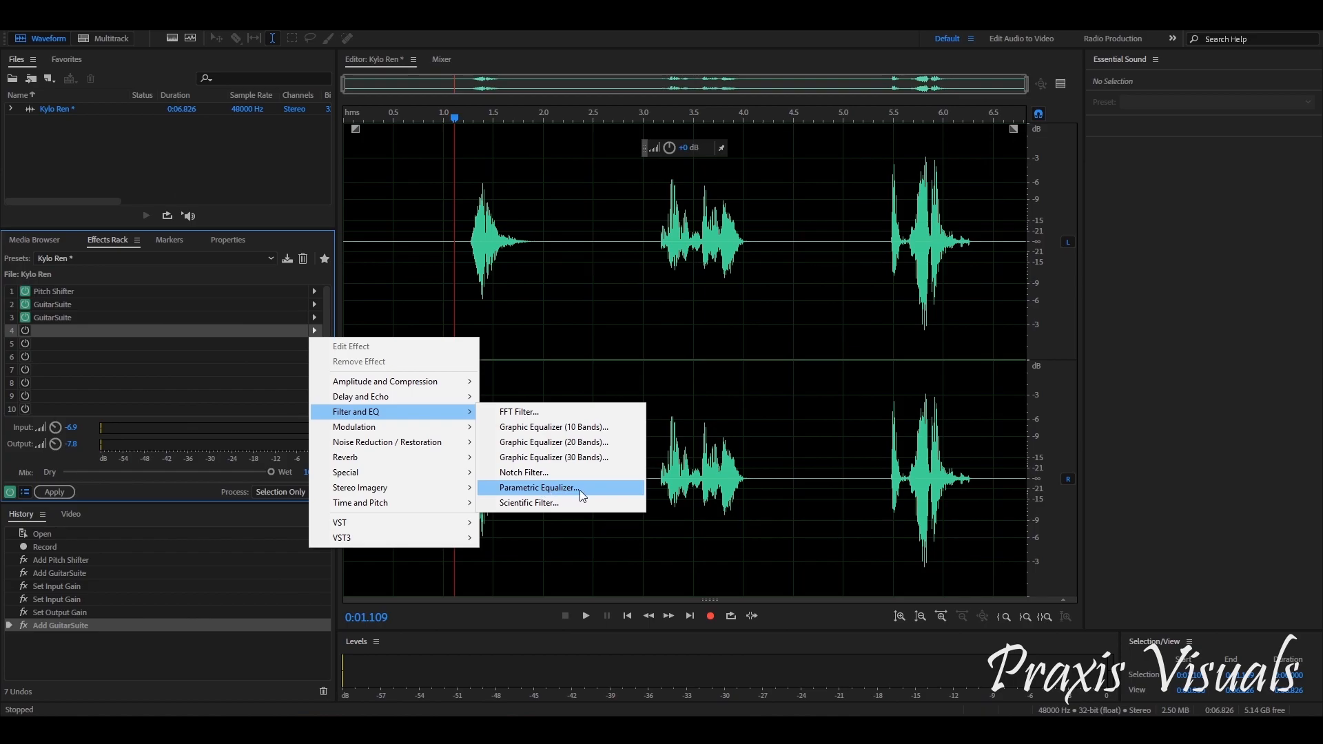
click(572, 471)
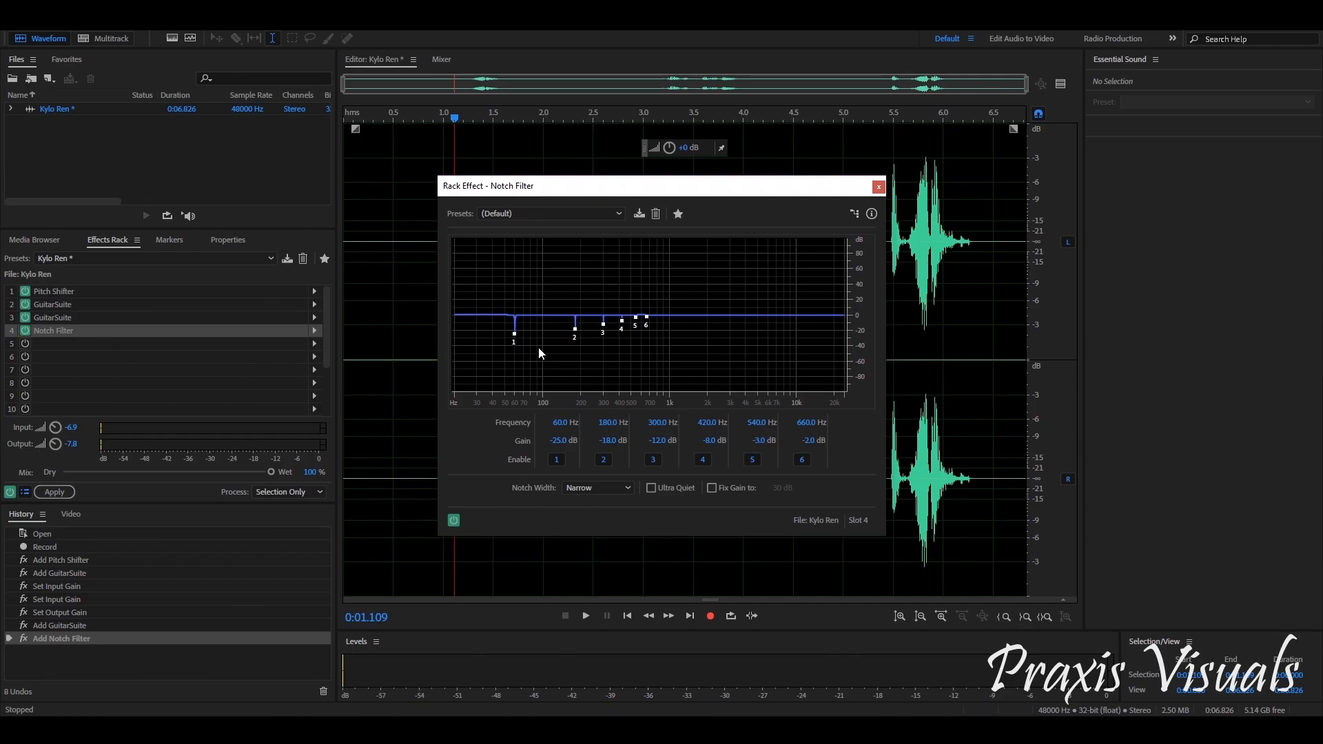
- Move notch point 1 to about 39.8 Hz and 90.6 dB, shift point 2 towards point 3, and preview the recording with the settings closed
drag(515, 337, 493, 246)
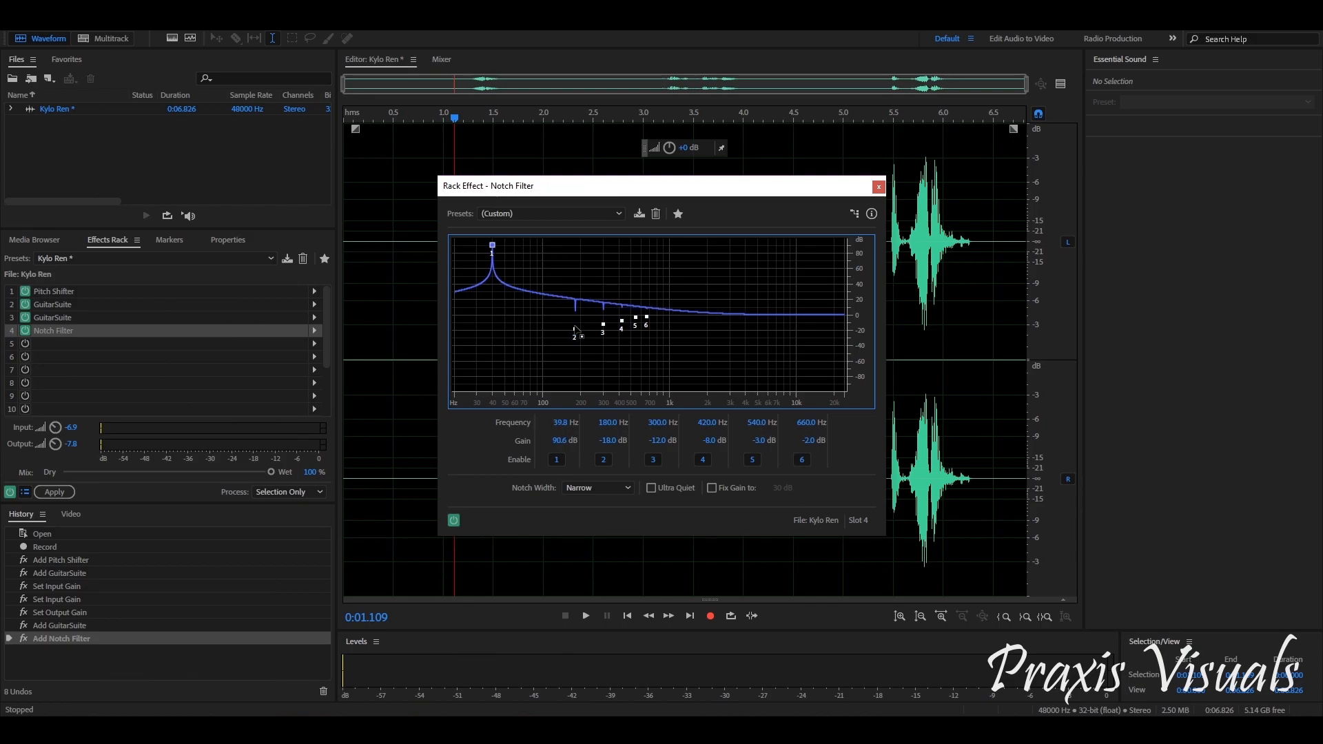
drag(576, 332, 610, 319)
click(603, 325)
click(879, 187)
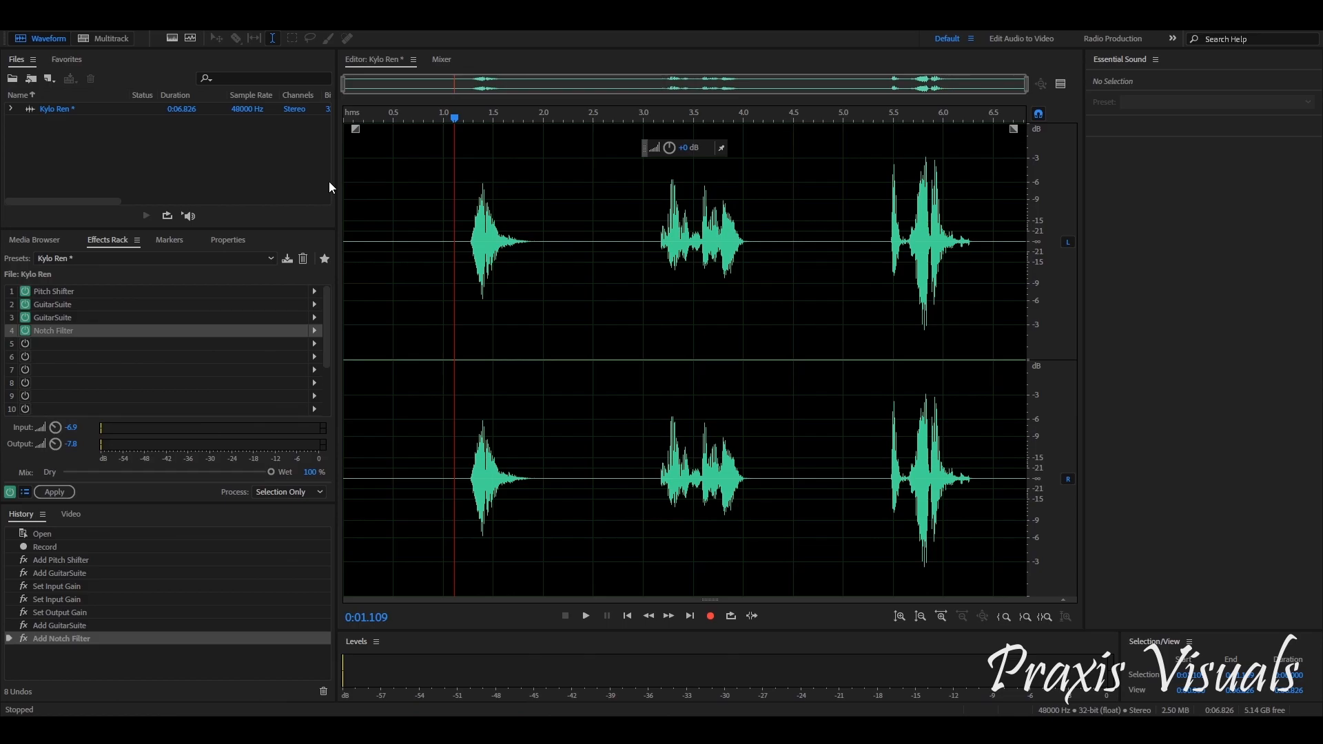
key(space)
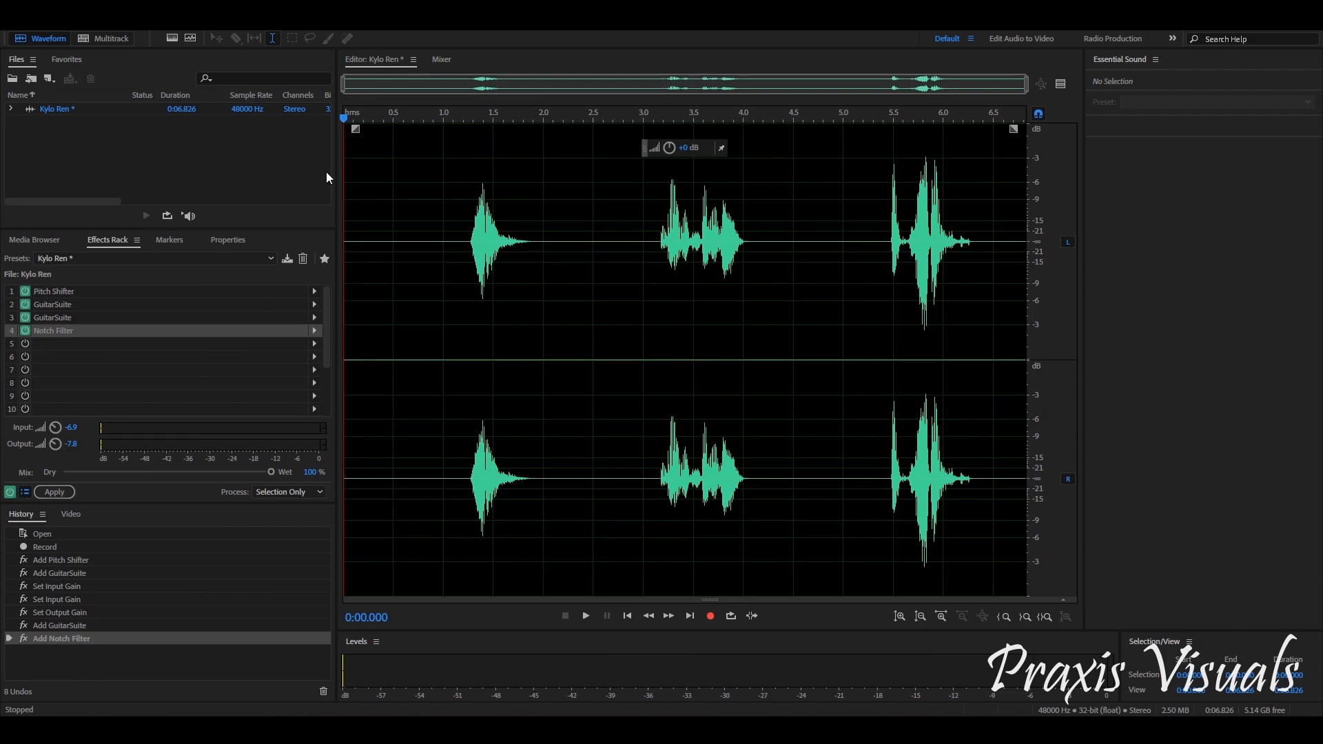
click(310, 217)
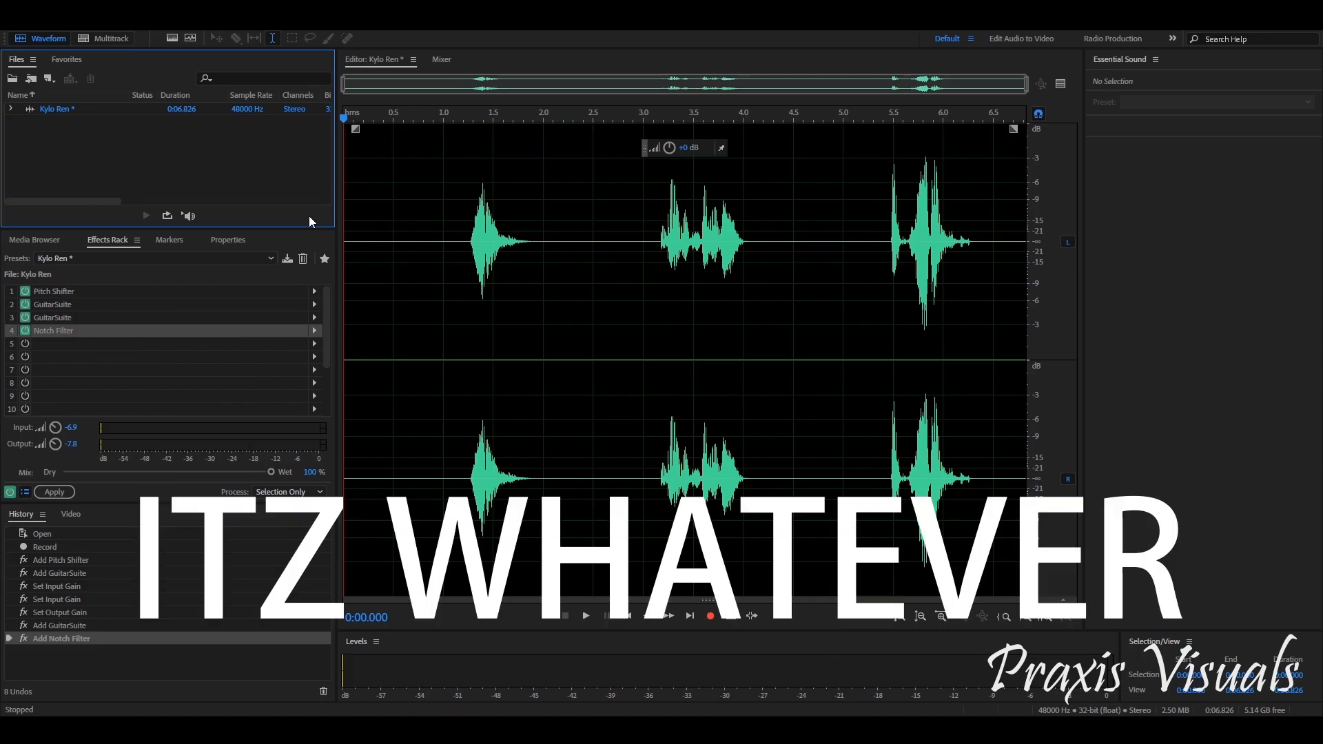
click(258, 337)
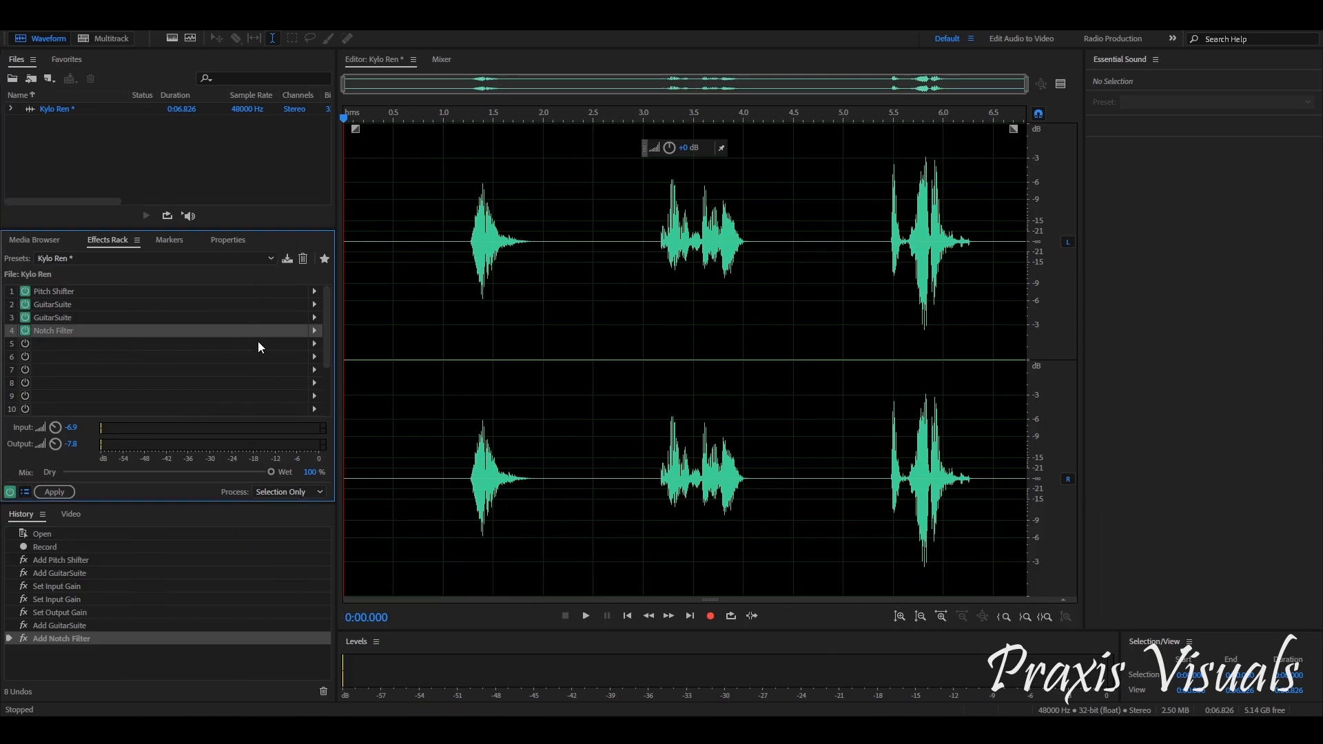
click(261, 346)
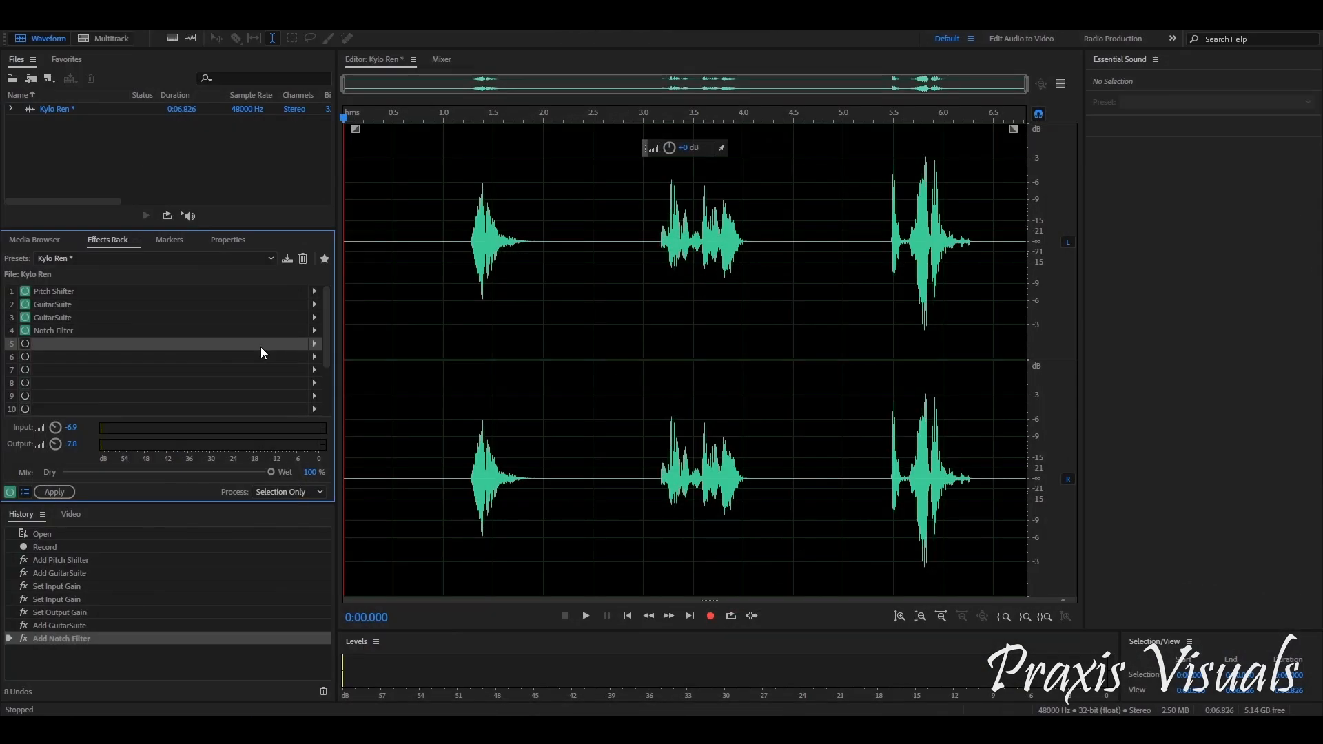